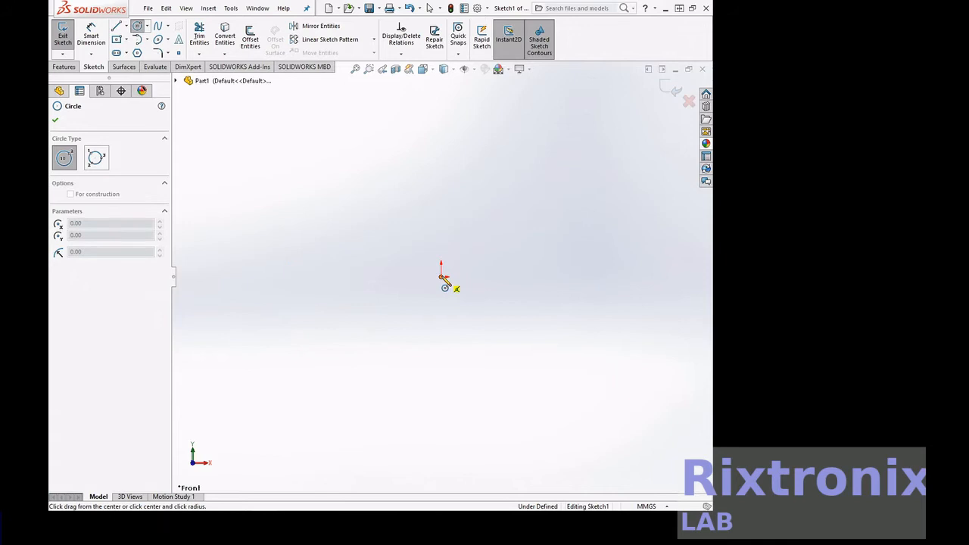
# - Sketch a circle about 23.4 mm in diameter centred on the origin
pyautogui.click(441, 277)
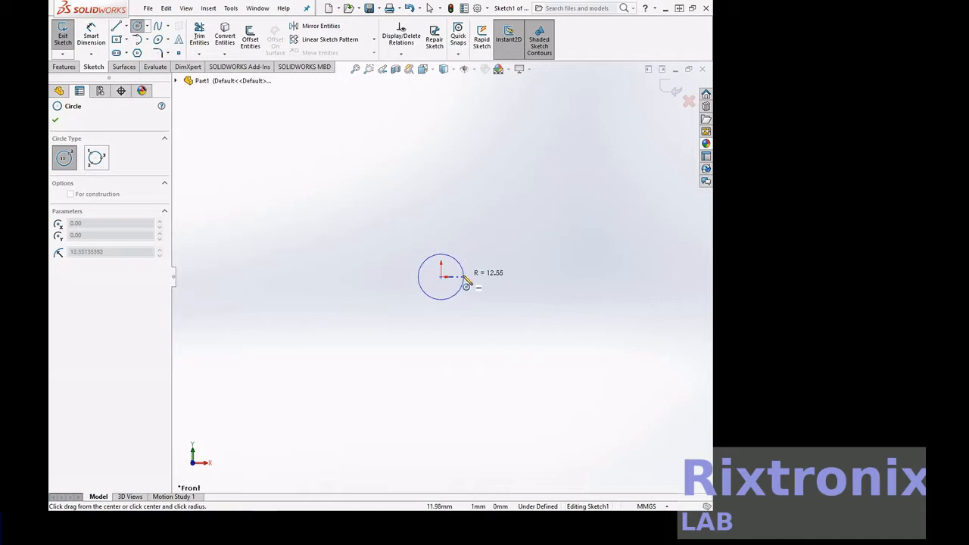
pyautogui.click(464, 279)
pyautogui.click(355, 69)
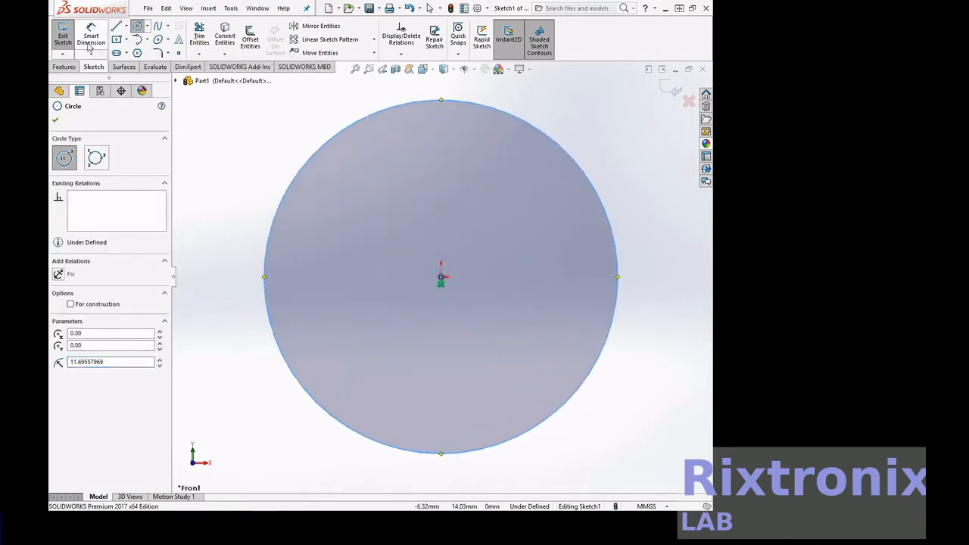
# - Dimension the circle's diameter to 15 mm and finish the sketch
pyautogui.click(91, 38)
pyautogui.click(266, 253)
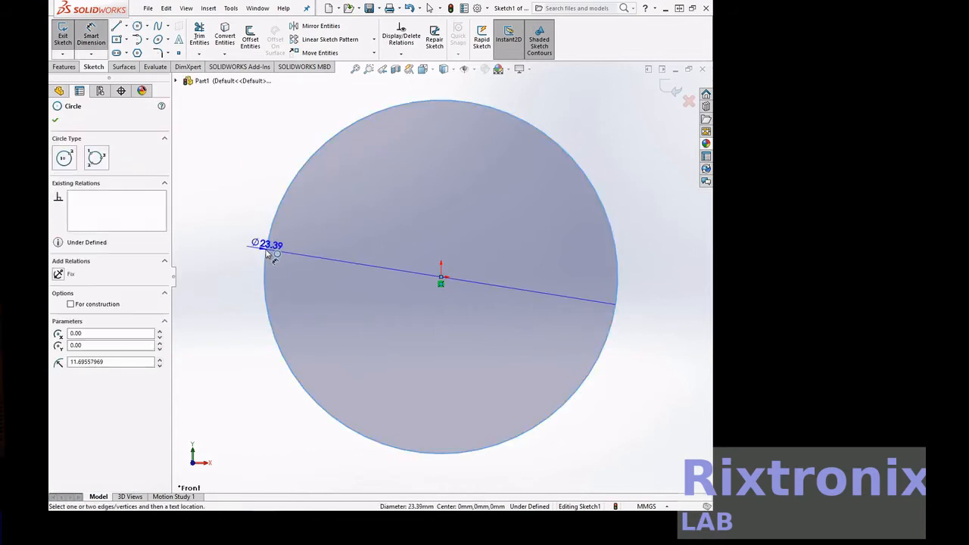
pyautogui.click(255, 287)
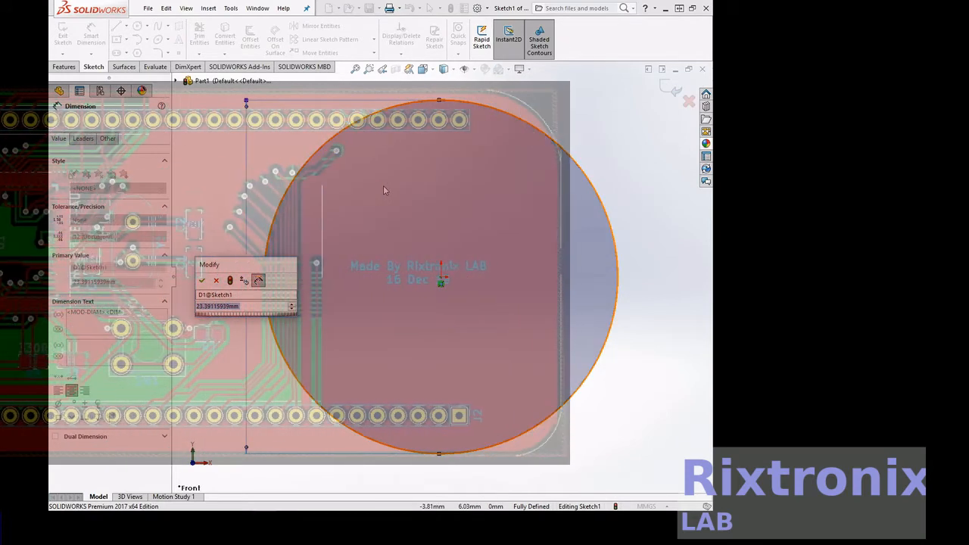
pyautogui.write('15')
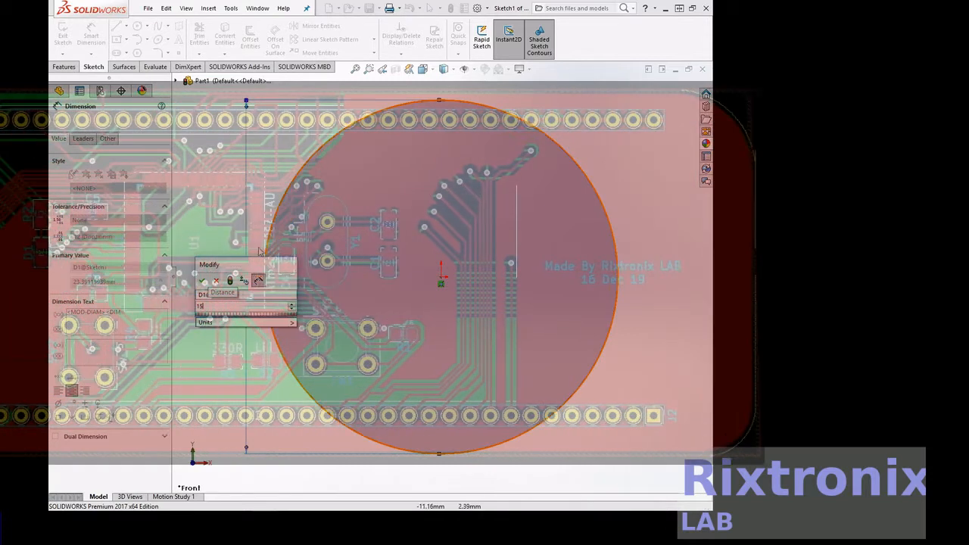
pyautogui.click(201, 280)
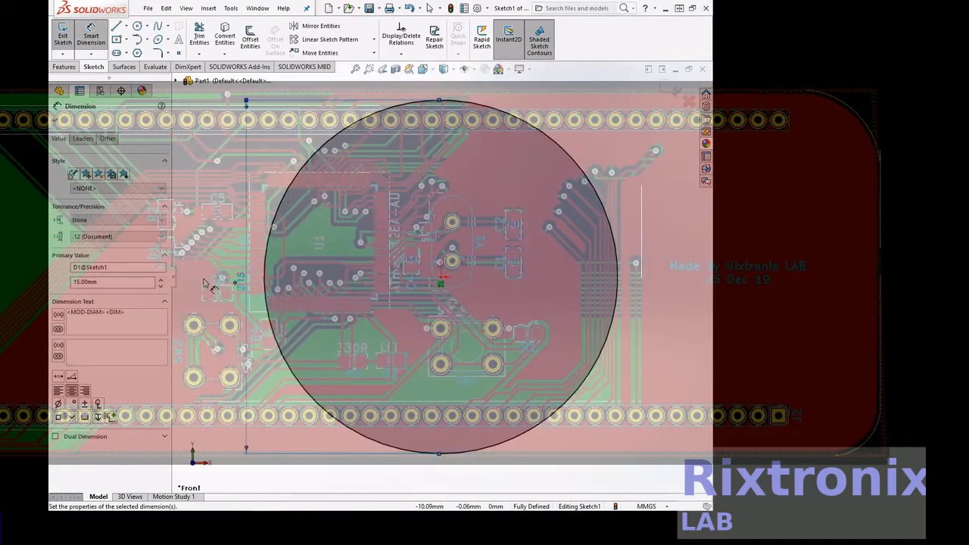
pyautogui.click(55, 119)
pyautogui.click(62, 34)
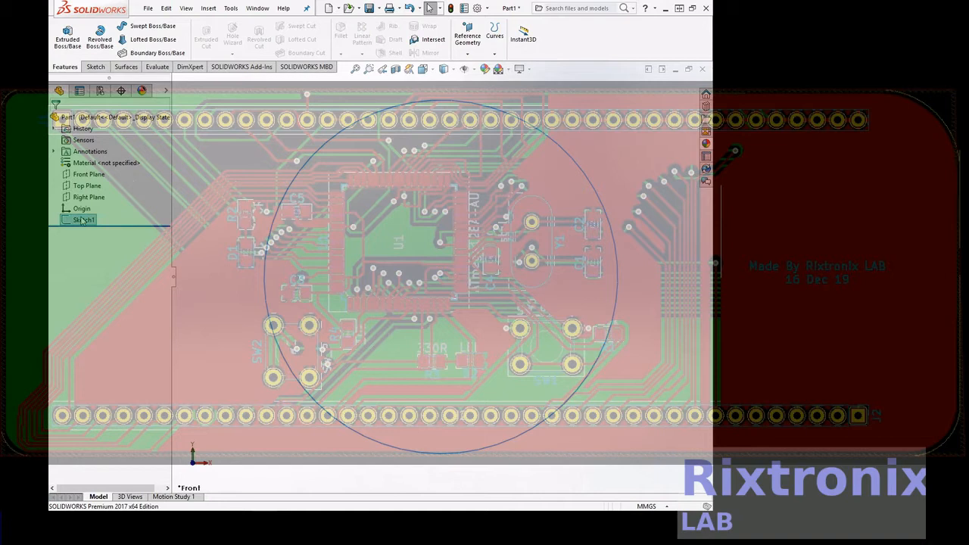
# - Extrude the circle sketch as a blind boss 300 mm deep to form the rod
pyautogui.click(67, 35)
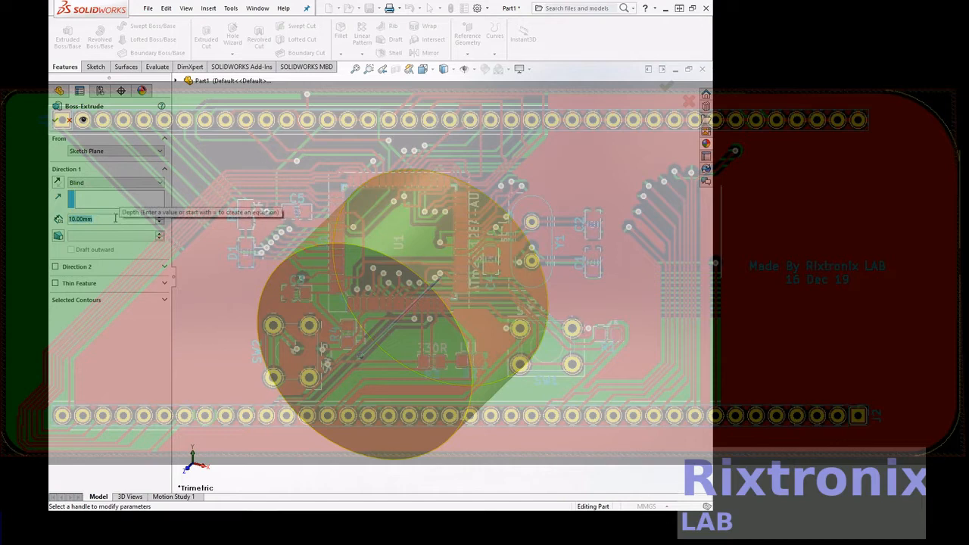
pyautogui.click(115, 218)
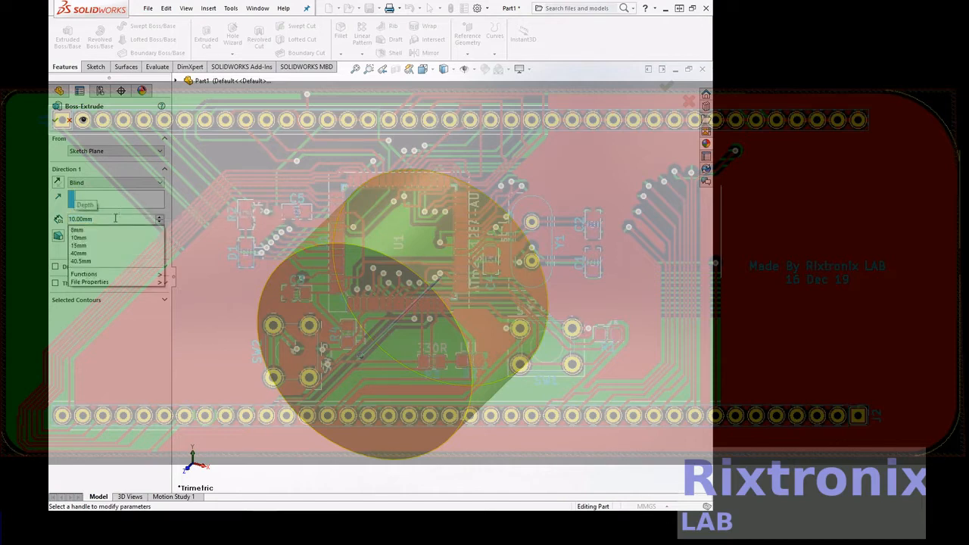
pyautogui.write('3')
pyautogui.press('Delete')
pyautogui.write('0')
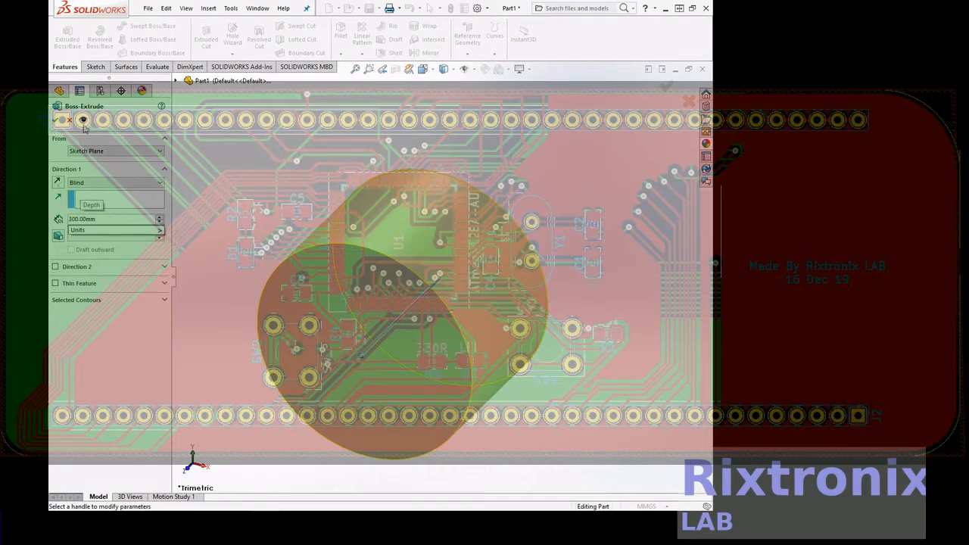
pyautogui.press('Return')
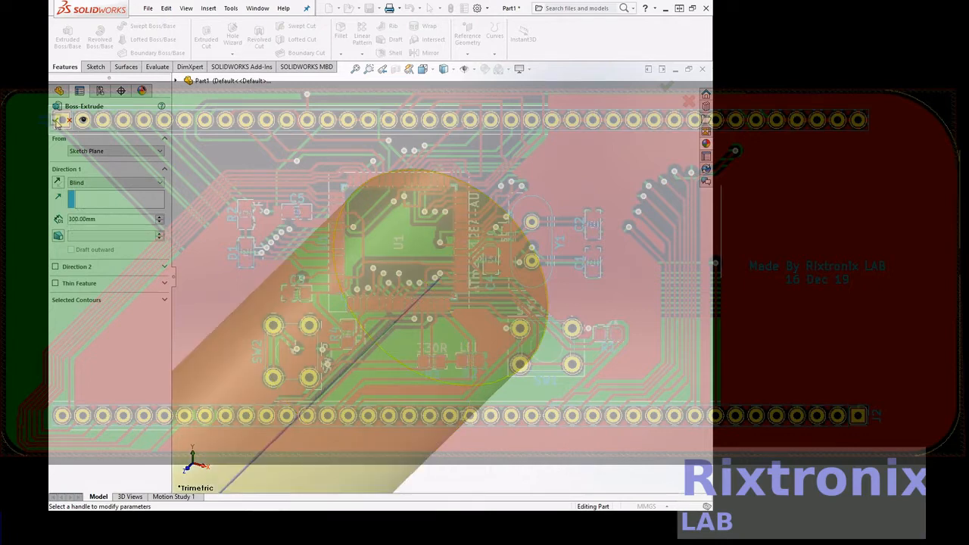
pyautogui.click(356, 69)
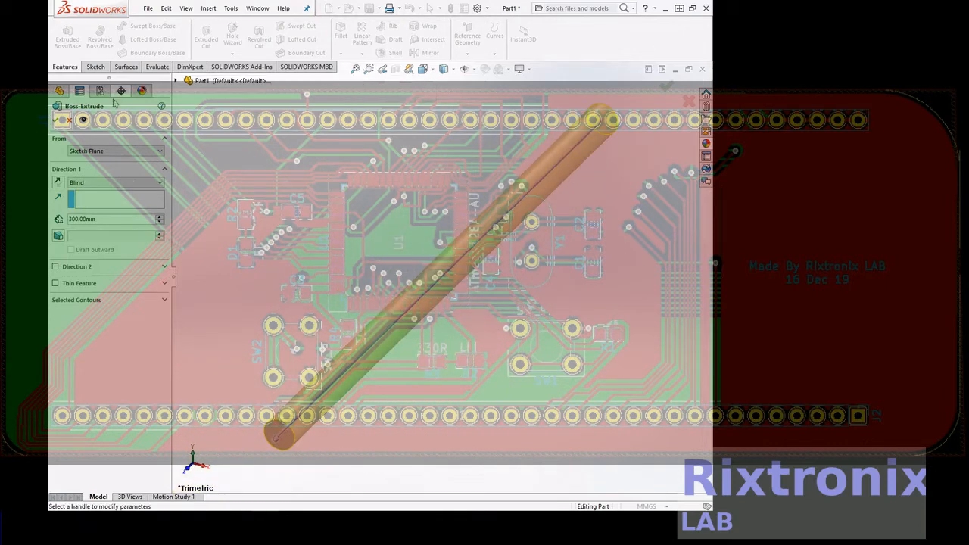
pyautogui.click(55, 121)
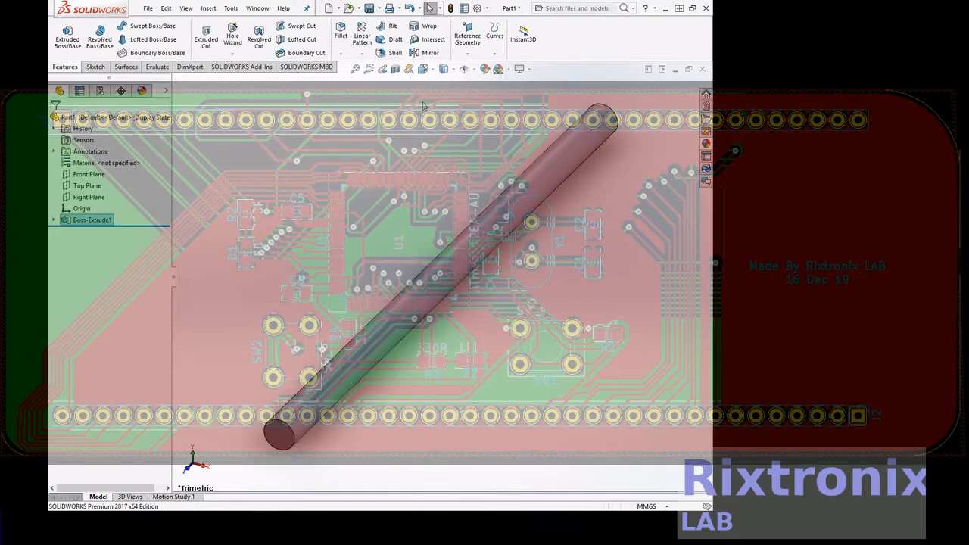
# - Sketch a circle of 7.5 mm radius on the Front Plane, centred on the origin and matching the rod's outline
pyautogui.click(89, 174)
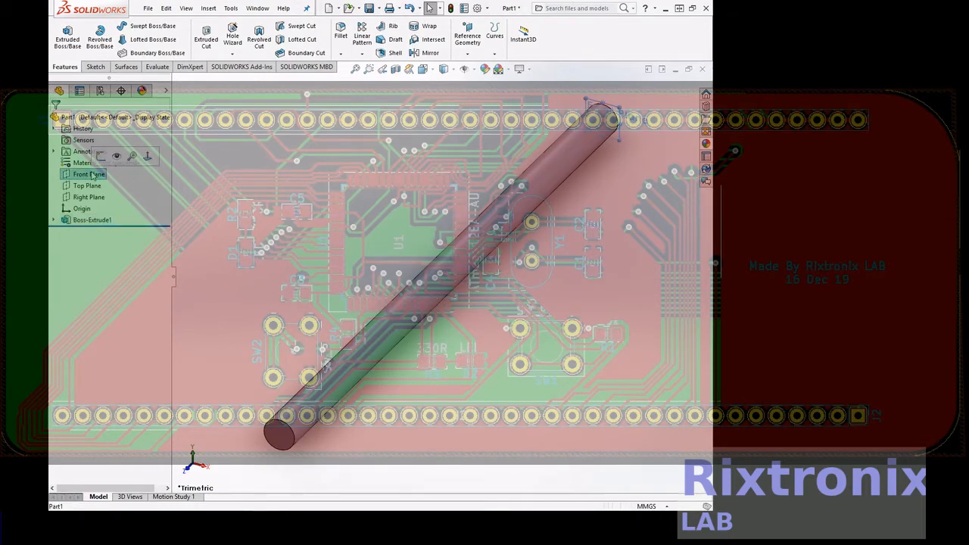
pyautogui.click(150, 159)
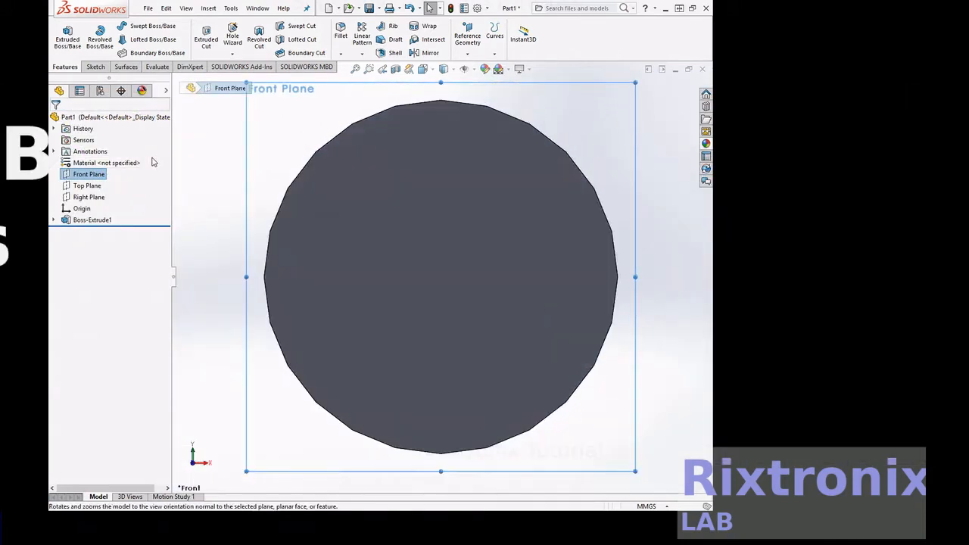
pyautogui.rightClick(99, 176)
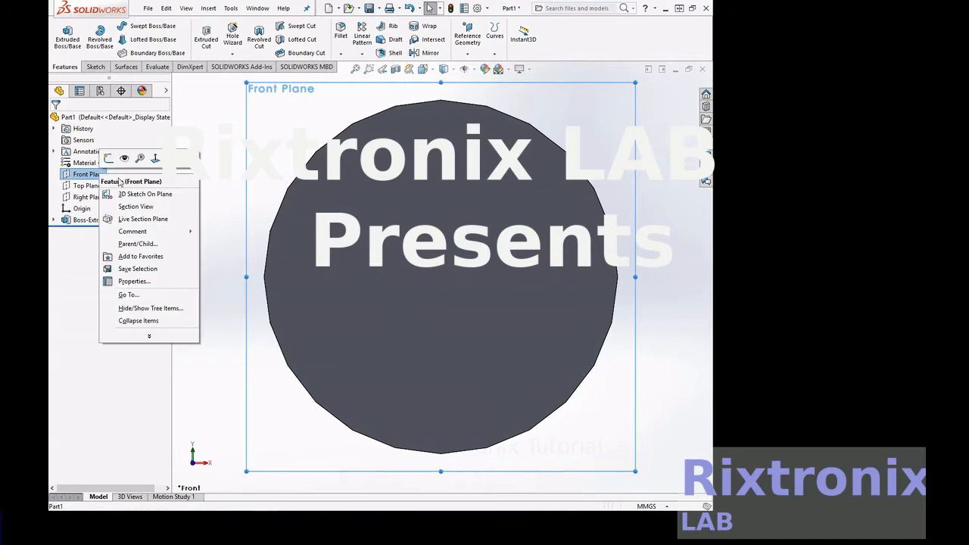
pyautogui.click(154, 161)
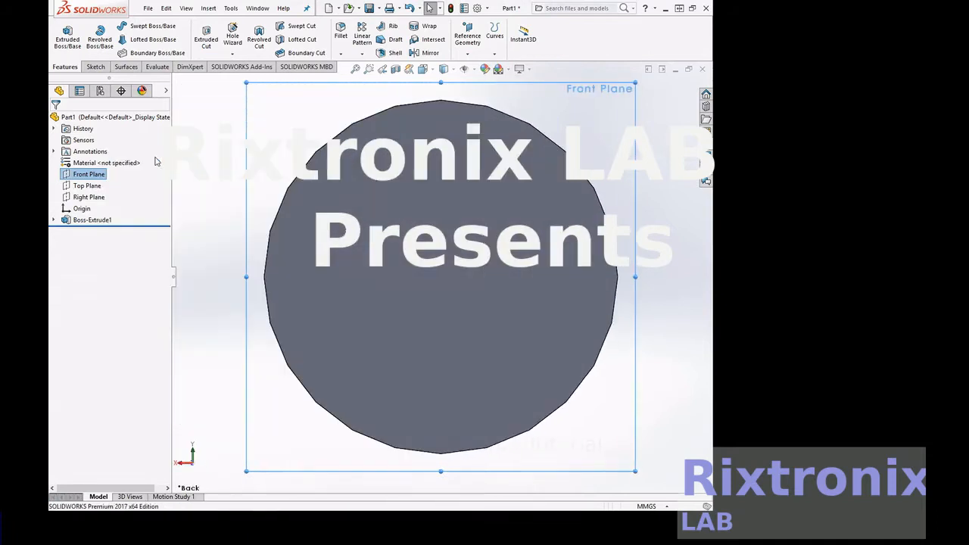
pyautogui.click(95, 67)
pyautogui.click(137, 26)
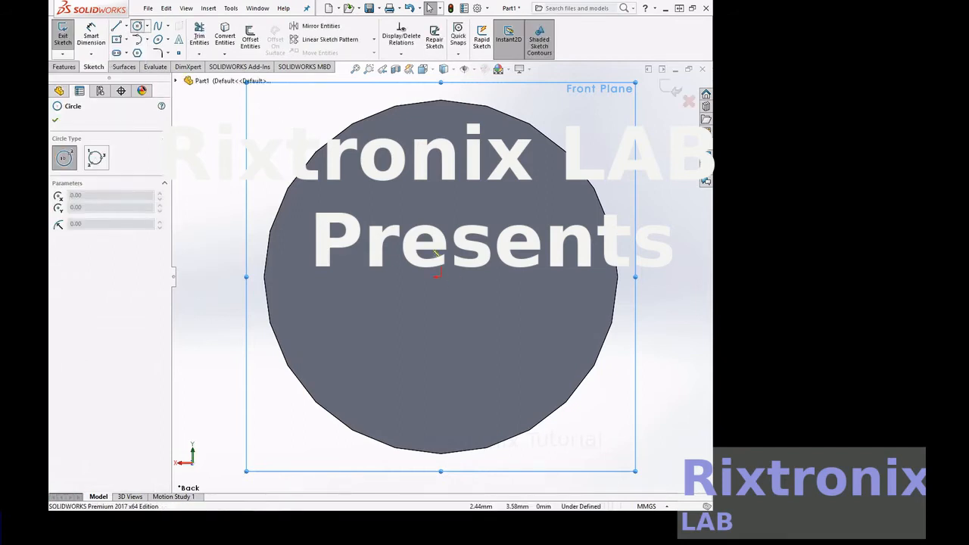
pyautogui.click(440, 277)
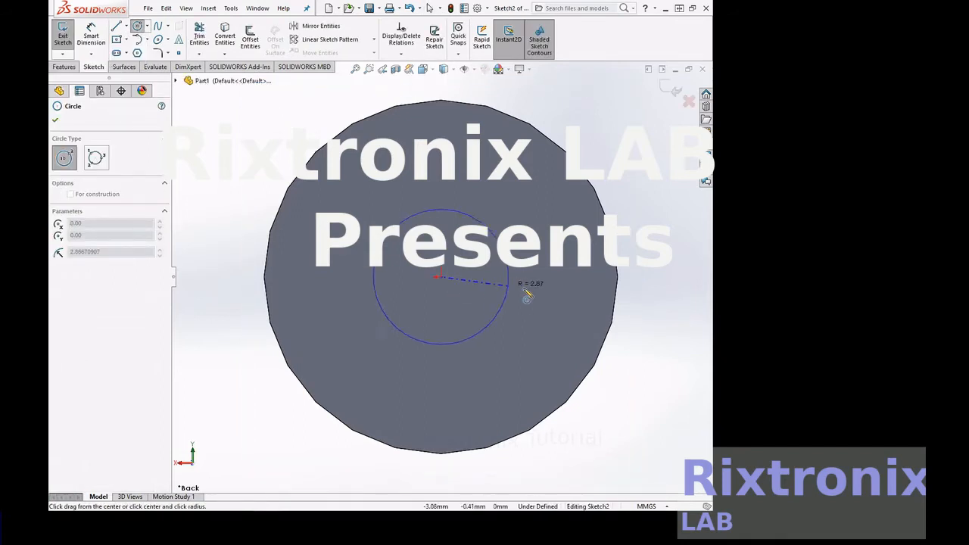
pyautogui.click(617, 300)
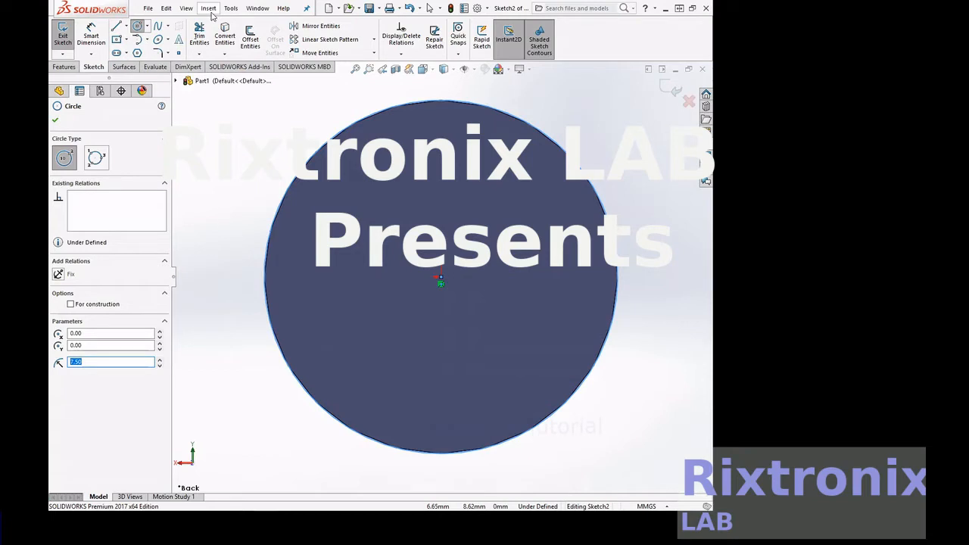
# - Create a helix from the new circle along the rod, with a constant pitch of 2 mm and 150 revolutions
pyautogui.click(72, 68)
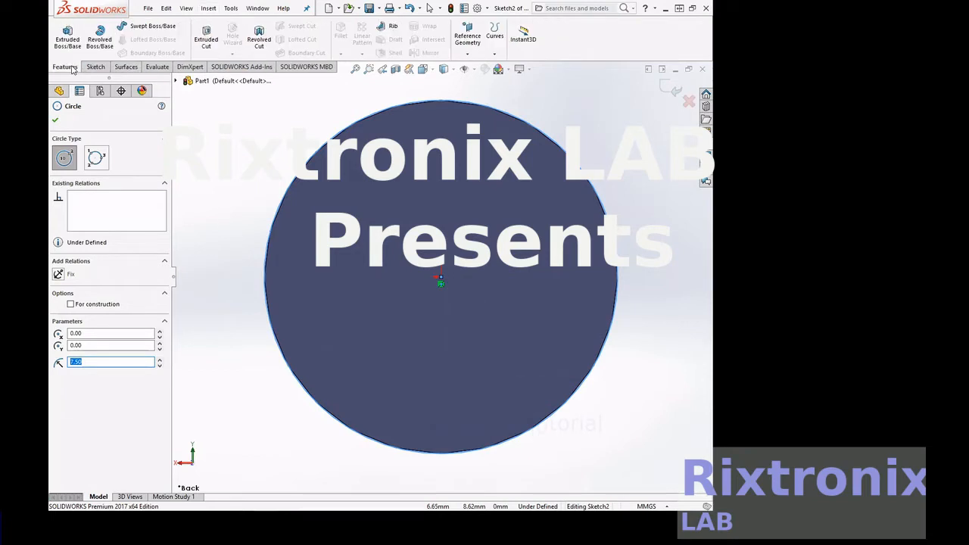
pyautogui.click(494, 55)
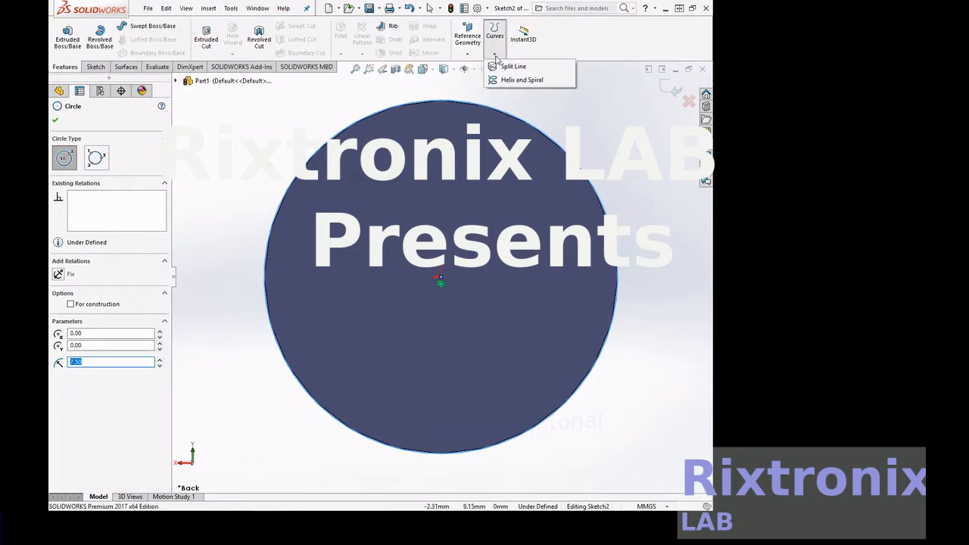
pyautogui.click(522, 80)
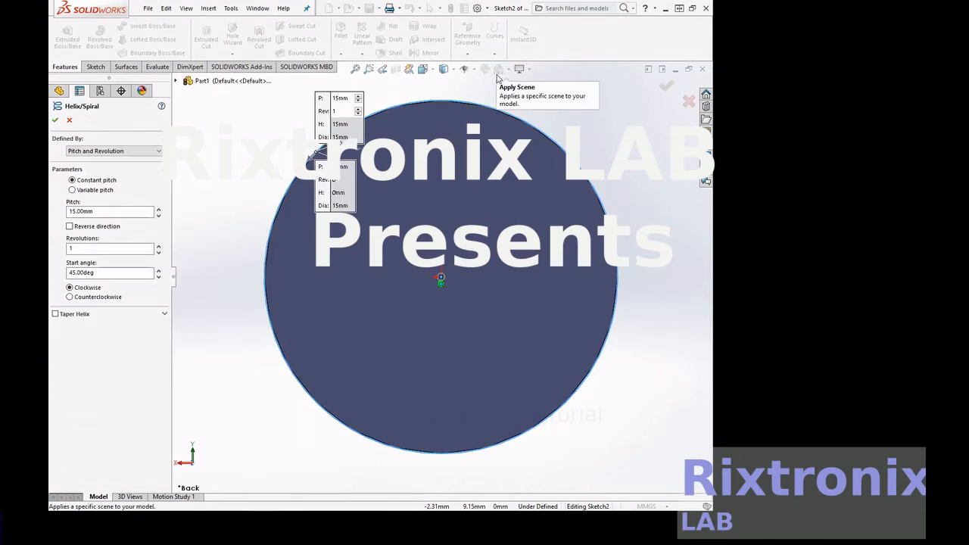
pyautogui.click(430, 70)
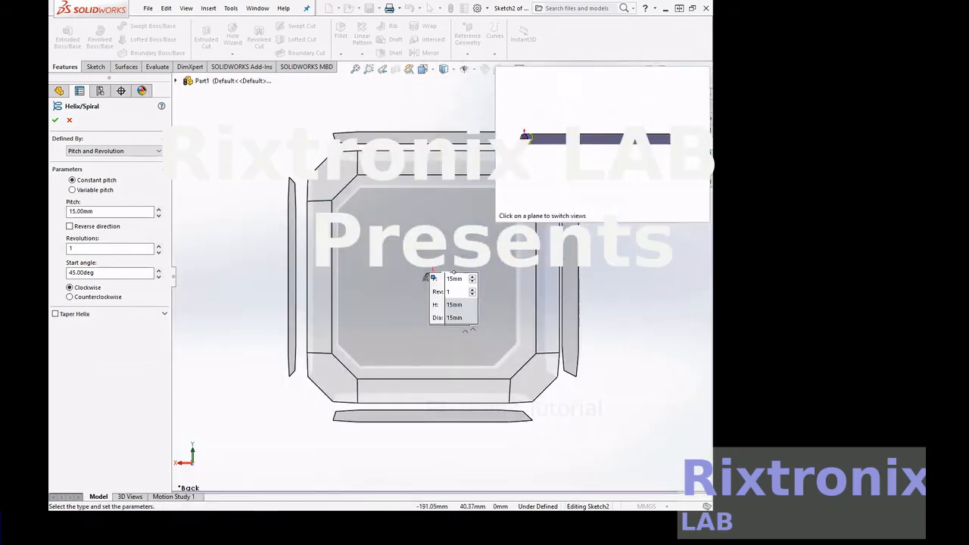
pyautogui.click(570, 268)
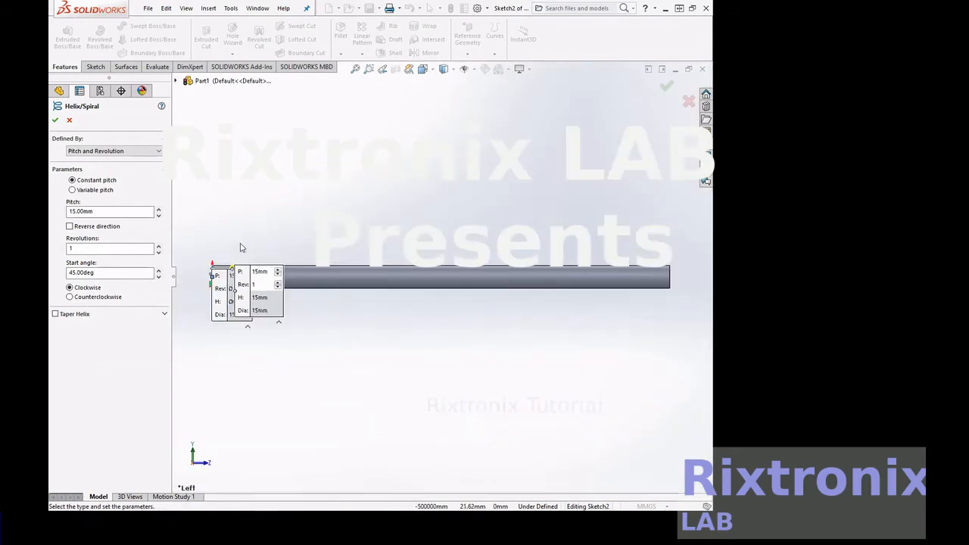
pyautogui.click(74, 212)
pyautogui.write('2')
pyautogui.click(89, 252)
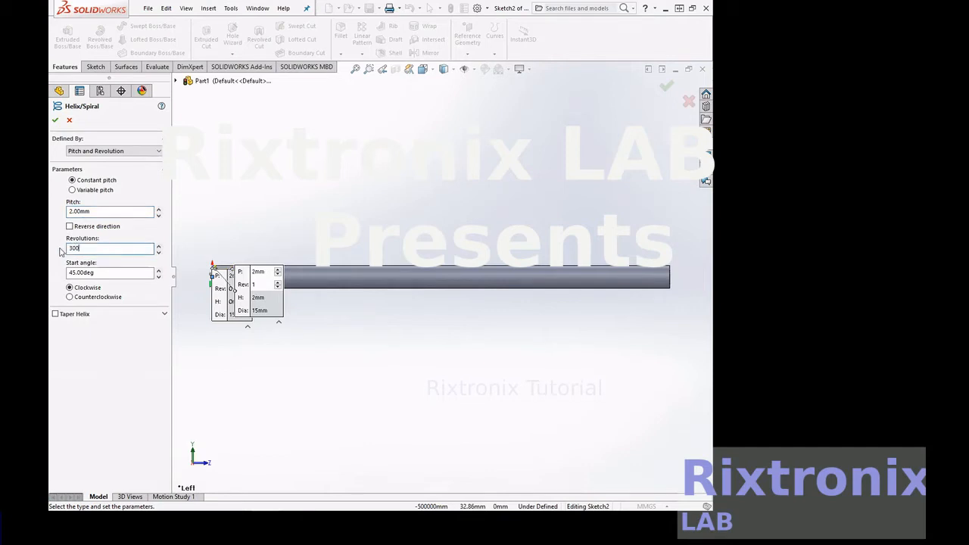
pyautogui.write('300')
pyautogui.press('Return')
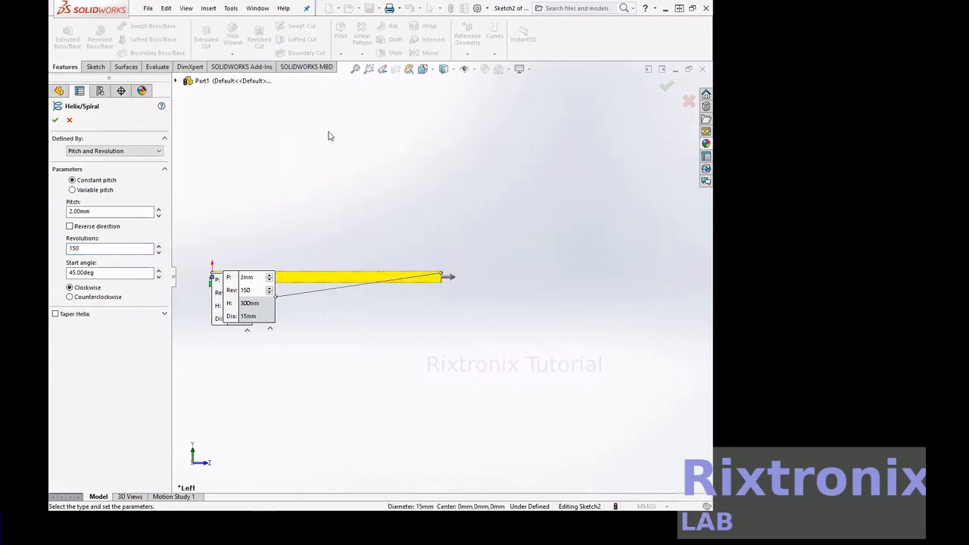
pyautogui.click(356, 69)
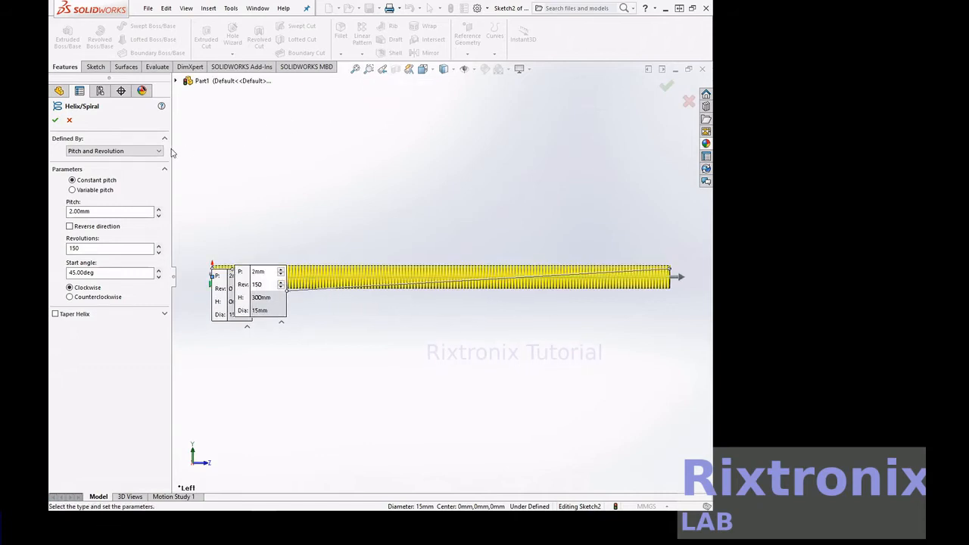
pyautogui.click(53, 121)
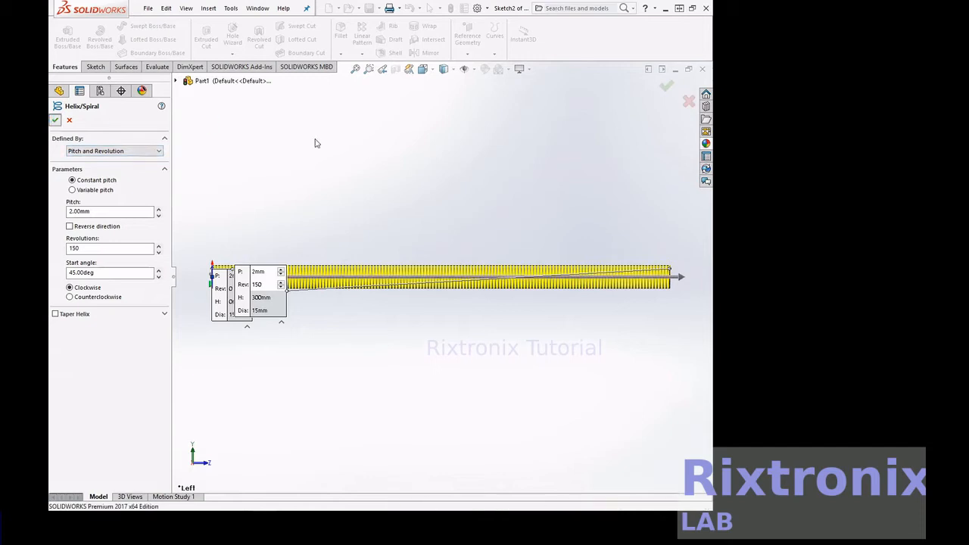
# - Examine the helix turns around the starting end of the rod up close and from an angle
pyautogui.click(369, 68)
pyautogui.moveTo(197, 255); pyautogui.dragTo(283, 333)
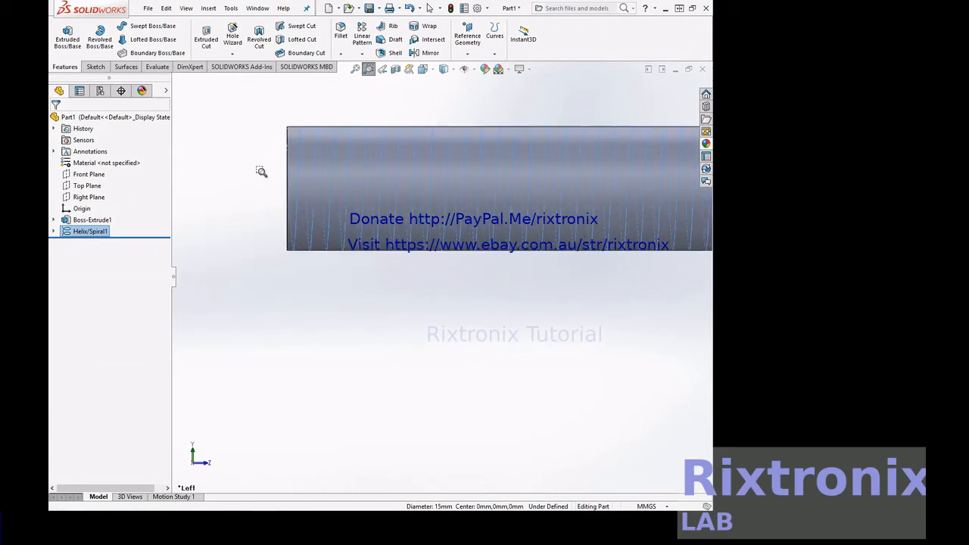
pyautogui.moveTo(257, 123); pyautogui.dragTo(340, 221)
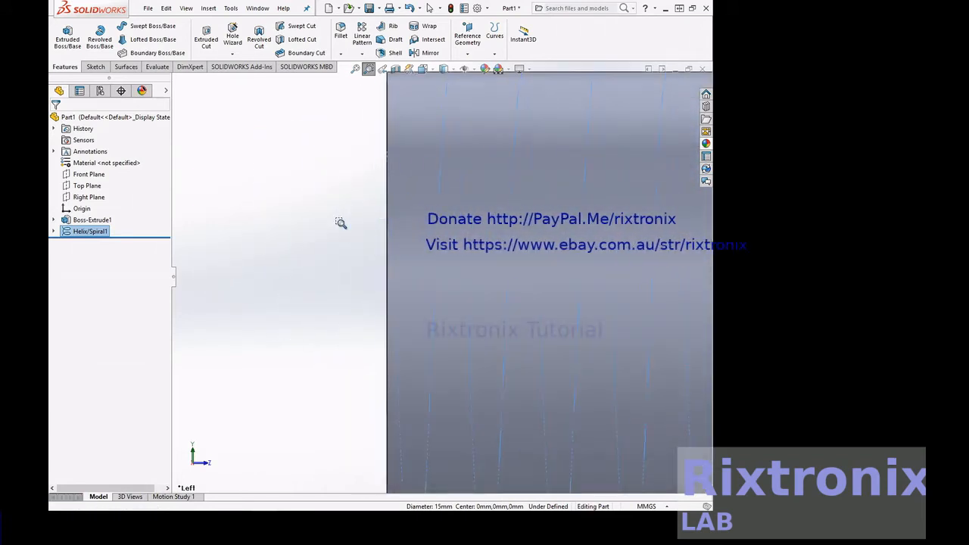
pyautogui.rightClick(340, 182)
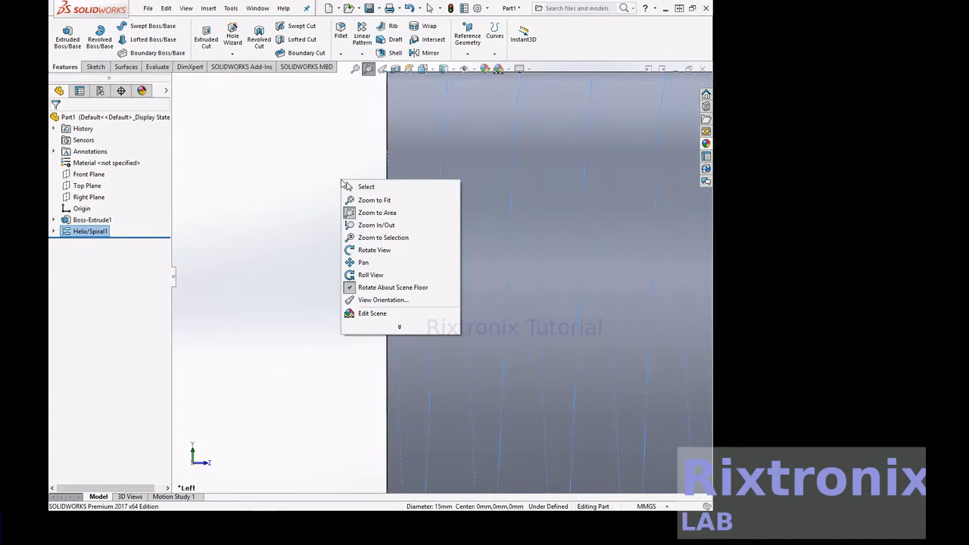
pyautogui.click(357, 250)
pyautogui.moveTo(357, 249); pyautogui.dragTo(364, 228)
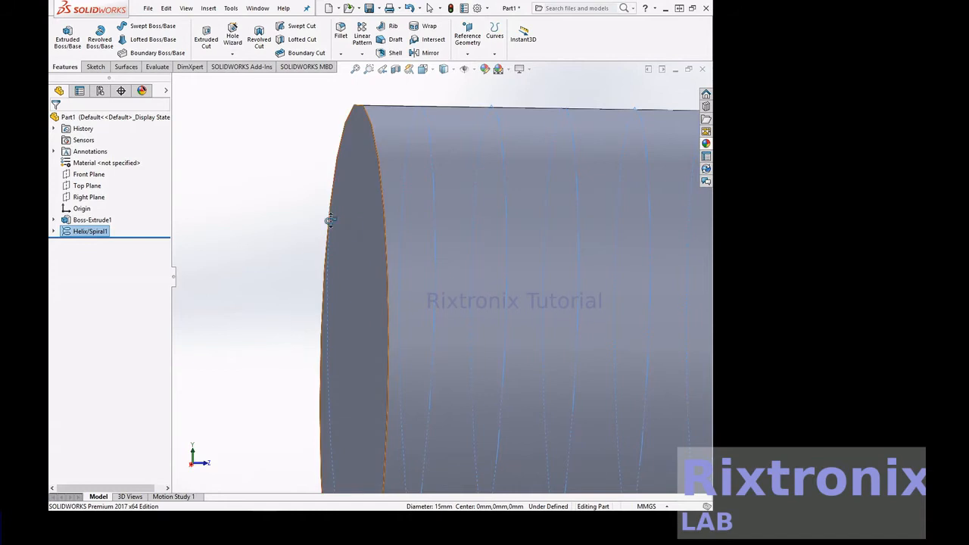
pyautogui.press('Escape')
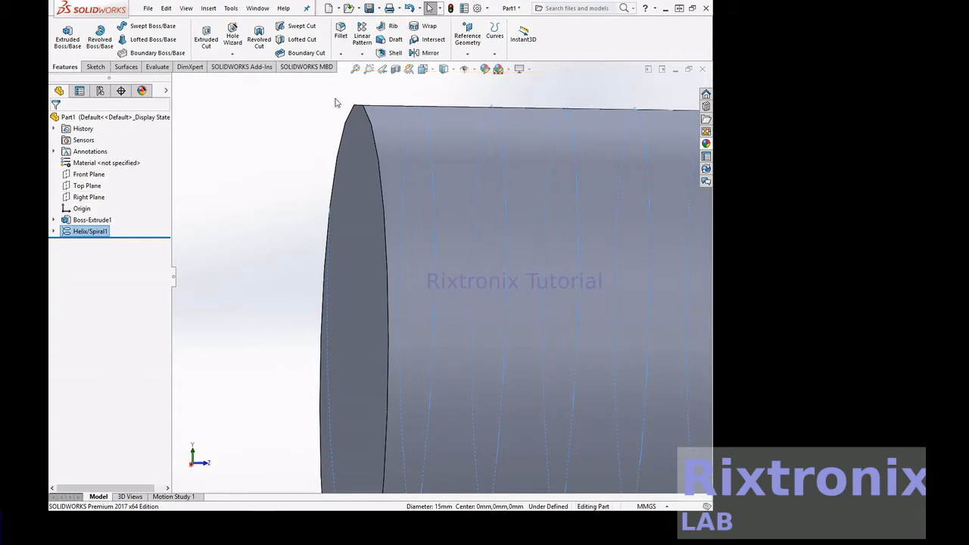
pyautogui.click(355, 70)
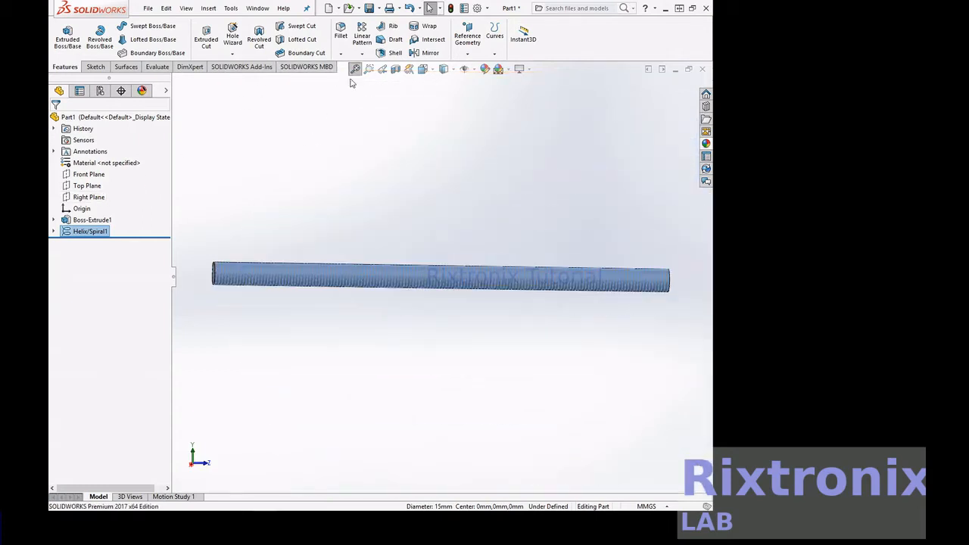
# - Create a reference plane parallel to the Top Plane and coincident with the helix's start point at the rod's end
pyautogui.click(76, 190)
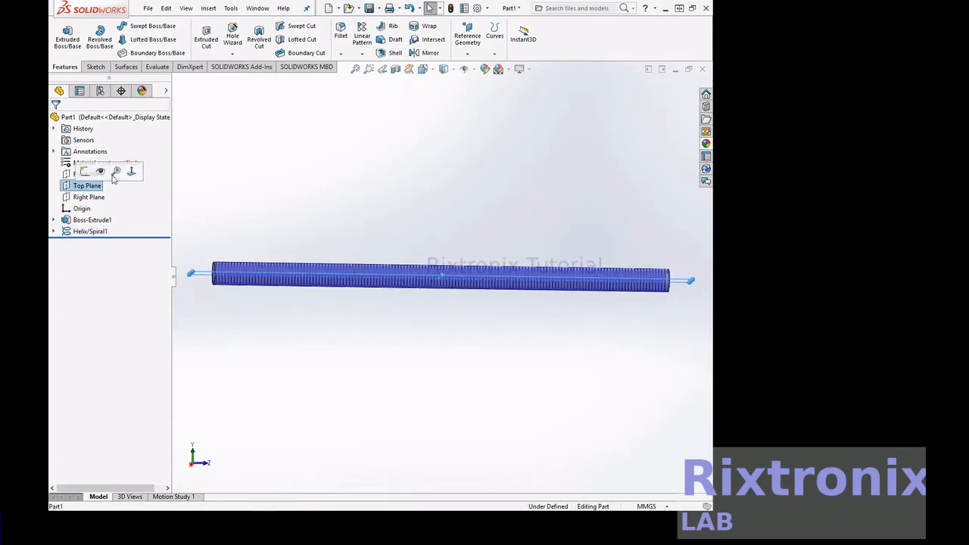
pyautogui.click(369, 68)
pyautogui.moveTo(193, 242); pyautogui.dragTo(293, 349)
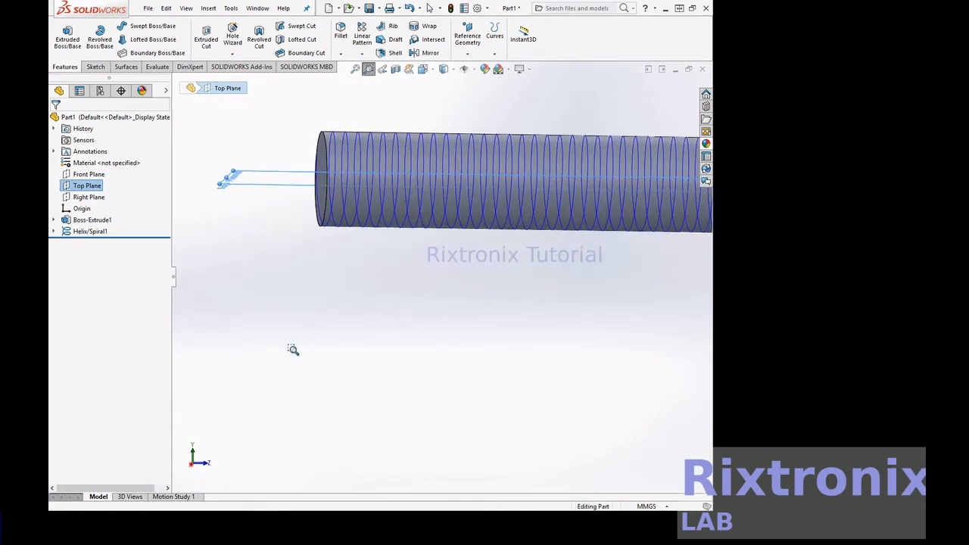
pyautogui.moveTo(277, 148); pyautogui.dragTo(416, 240)
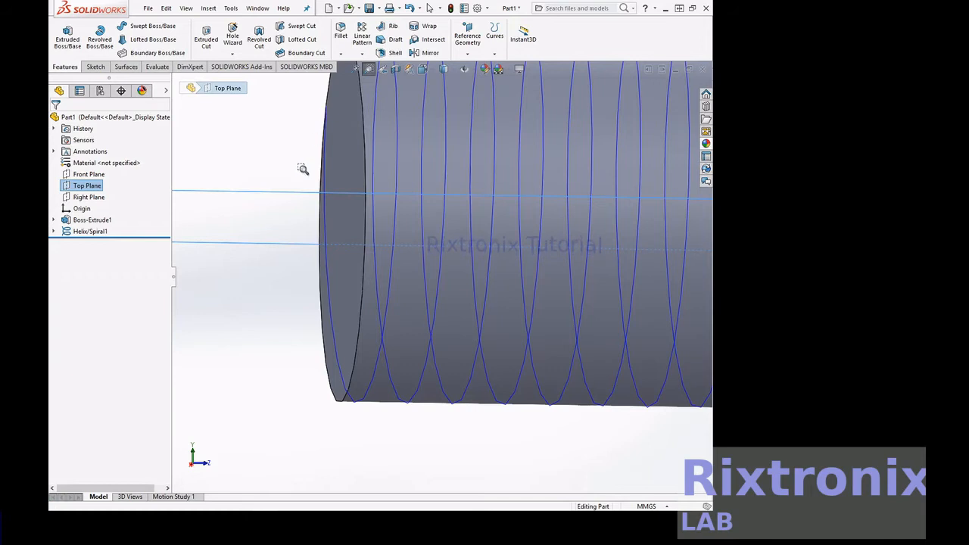
pyautogui.press('z')
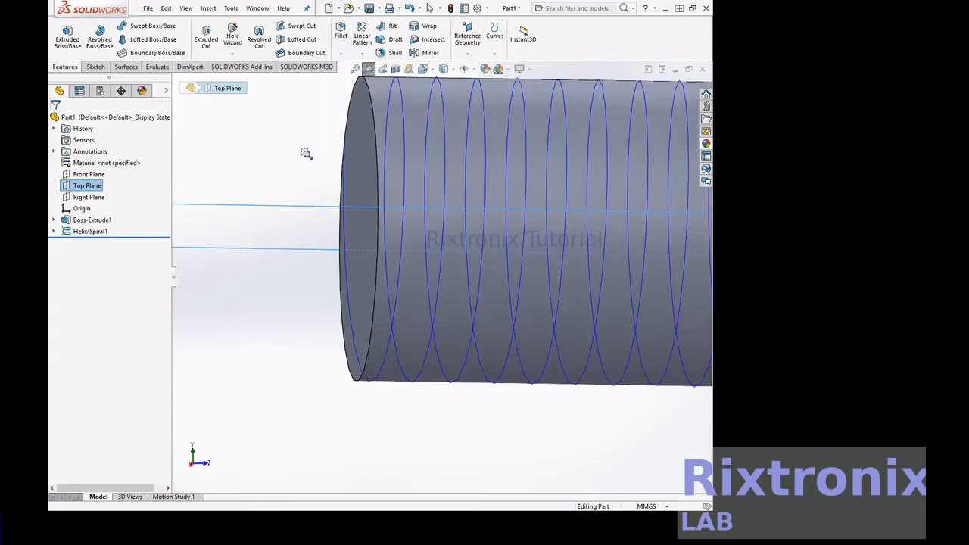
pyautogui.press('Escape')
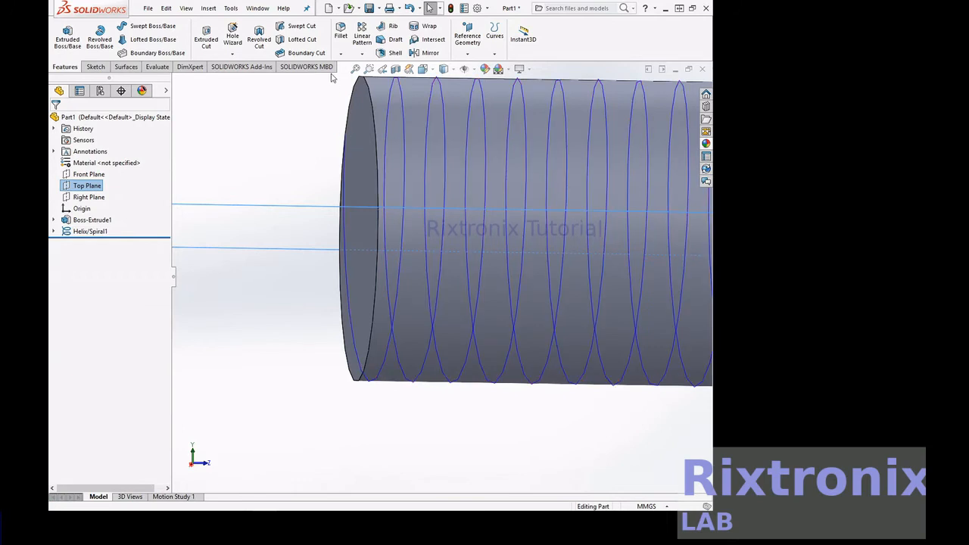
pyautogui.click(467, 56)
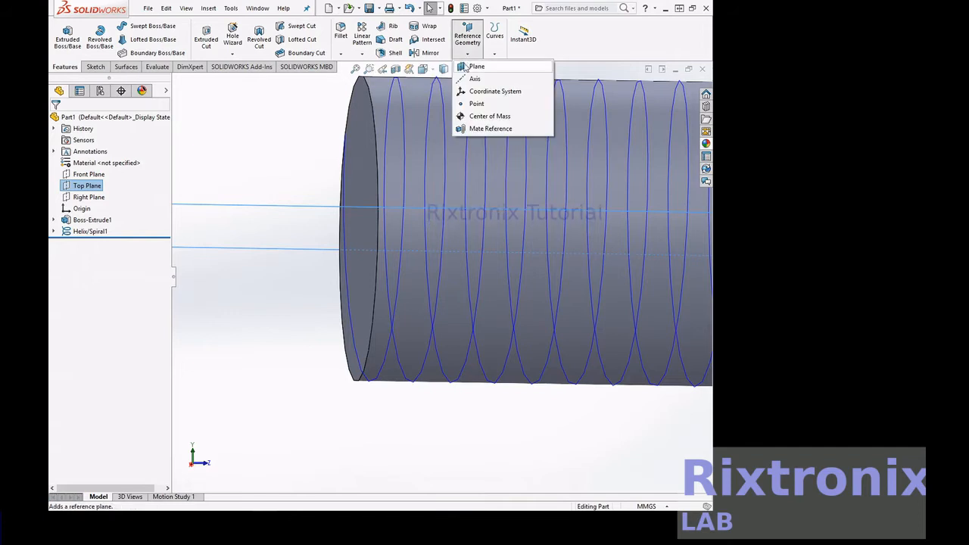
pyautogui.click(475, 66)
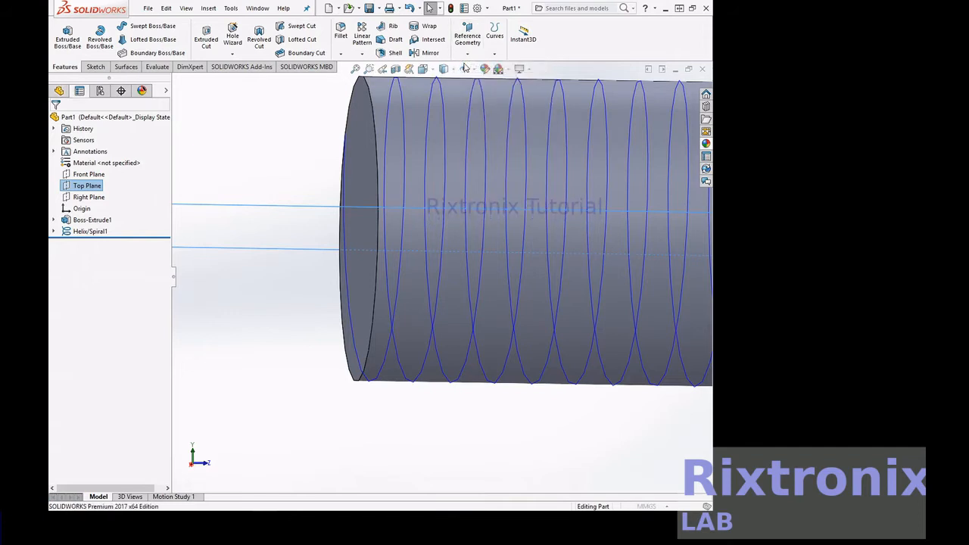
pyautogui.click(345, 137)
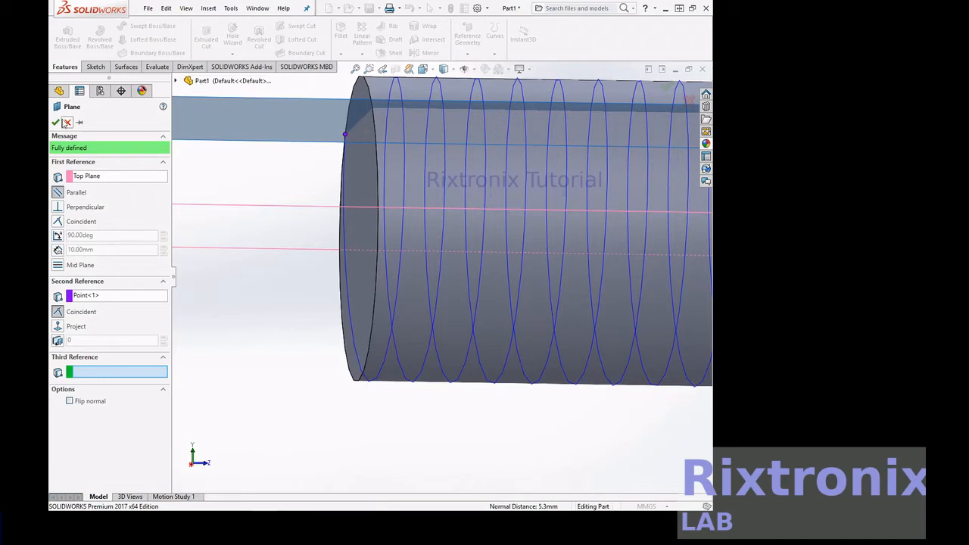
pyautogui.click(57, 122)
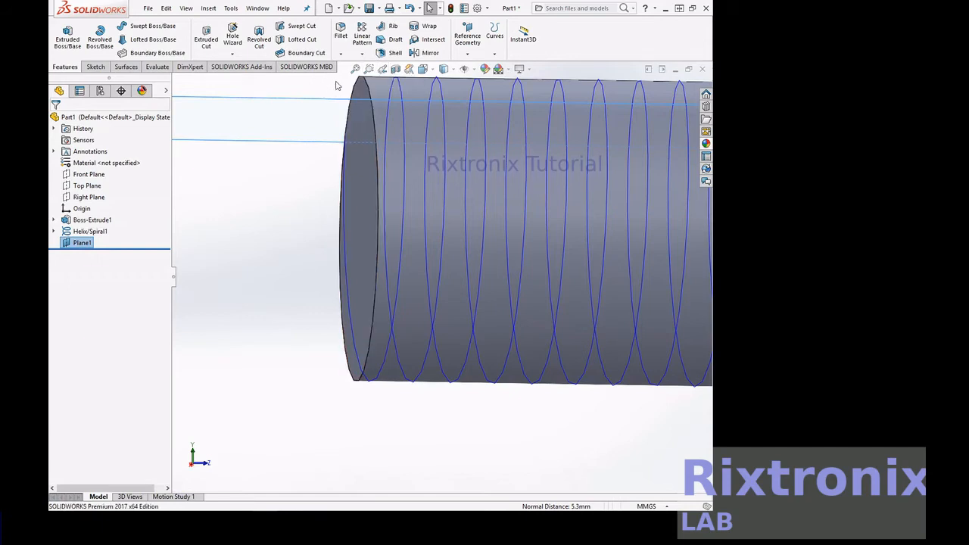
# - Examine how the new reference plane sits against the rod, from close up and over its full length from both ends
pyautogui.click(368, 69)
pyautogui.moveTo(332, 130); pyautogui.dragTo(358, 161)
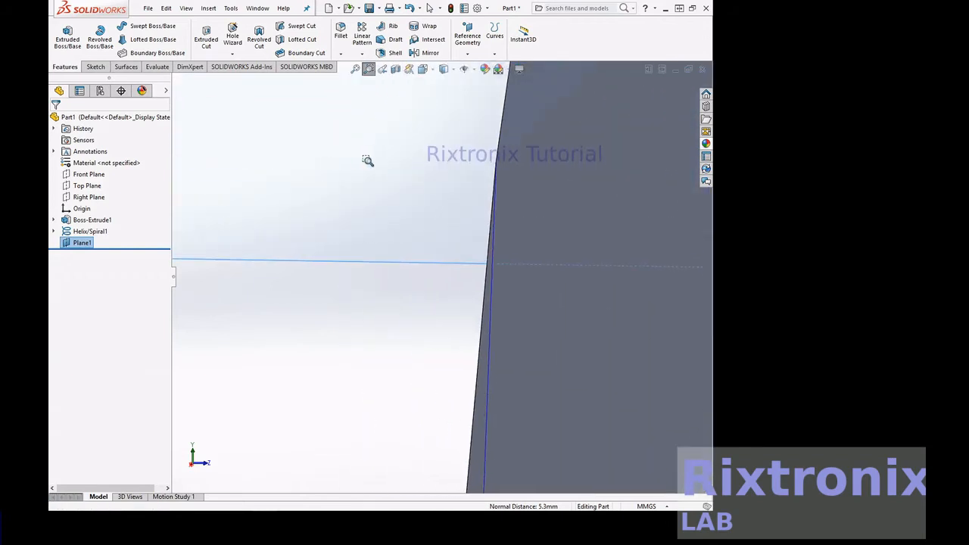
pyautogui.rightClick(305, 330)
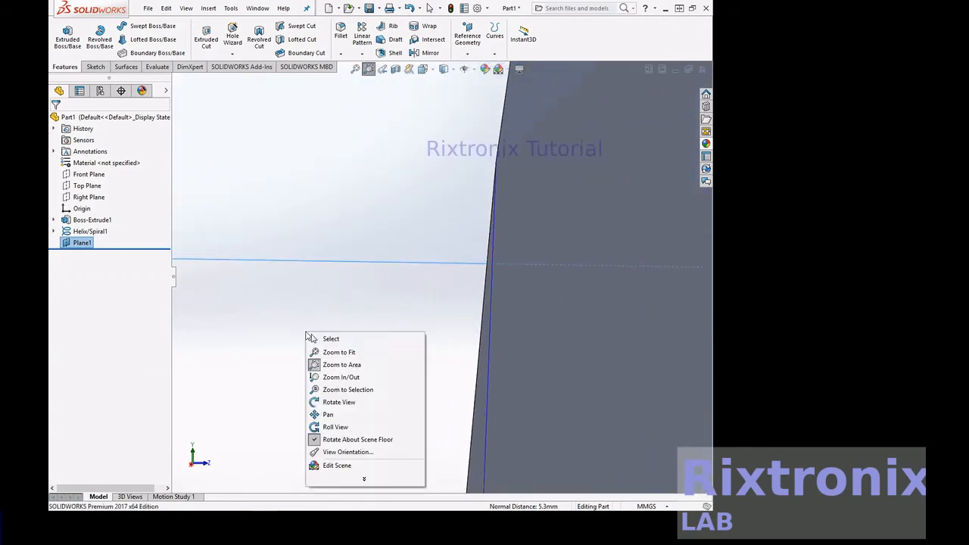
pyautogui.click(341, 402)
pyautogui.moveTo(369, 384); pyautogui.dragTo(288, 357)
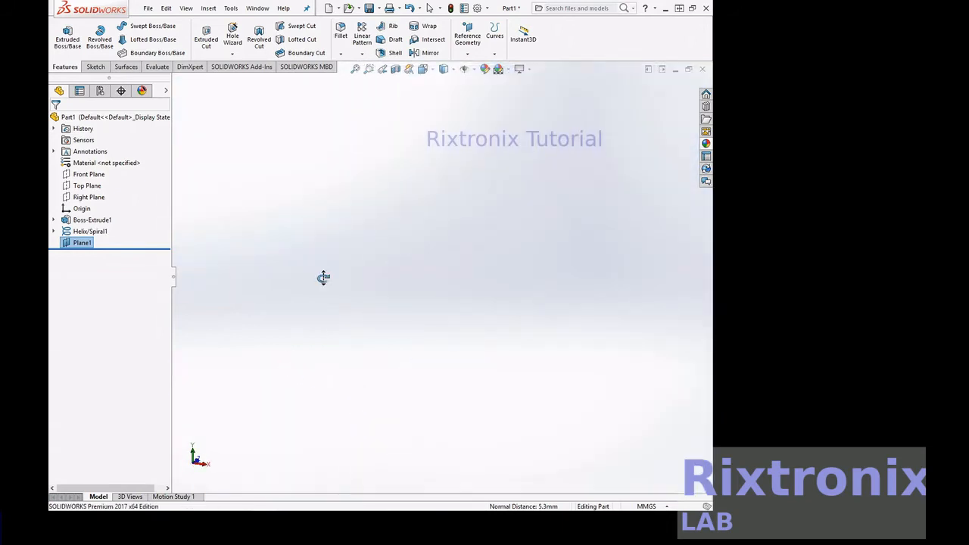
pyautogui.click(356, 69)
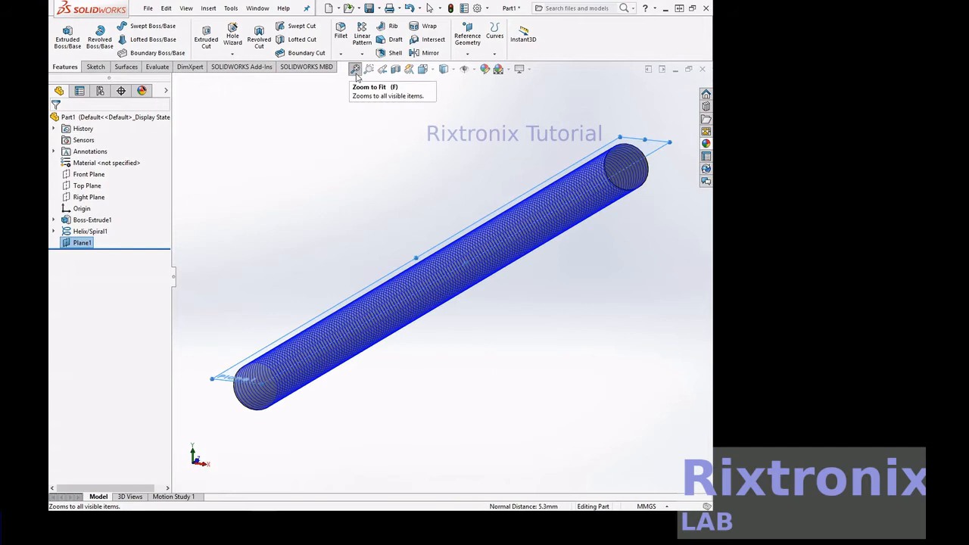
pyautogui.moveTo(422, 99); pyautogui.dragTo(424, 148)
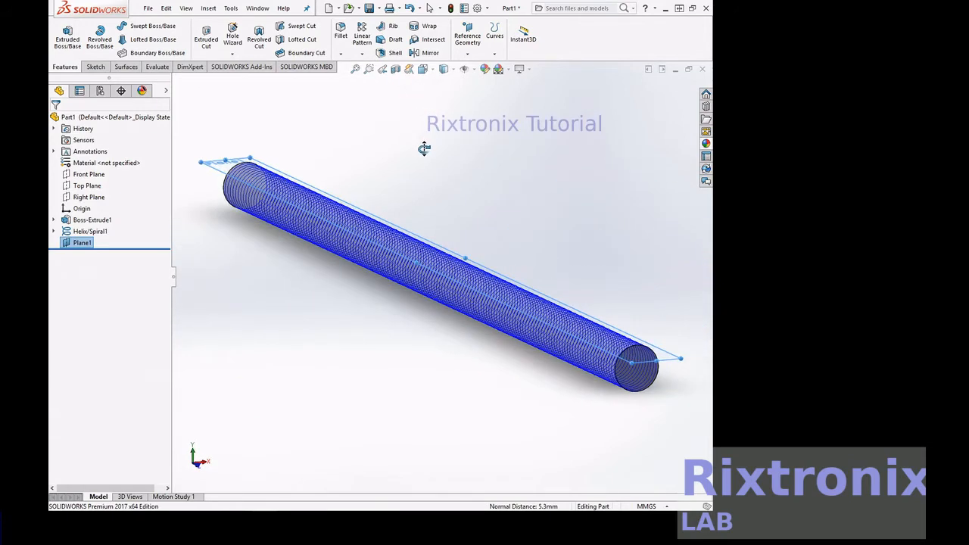
pyautogui.click(355, 69)
pyautogui.click(369, 69)
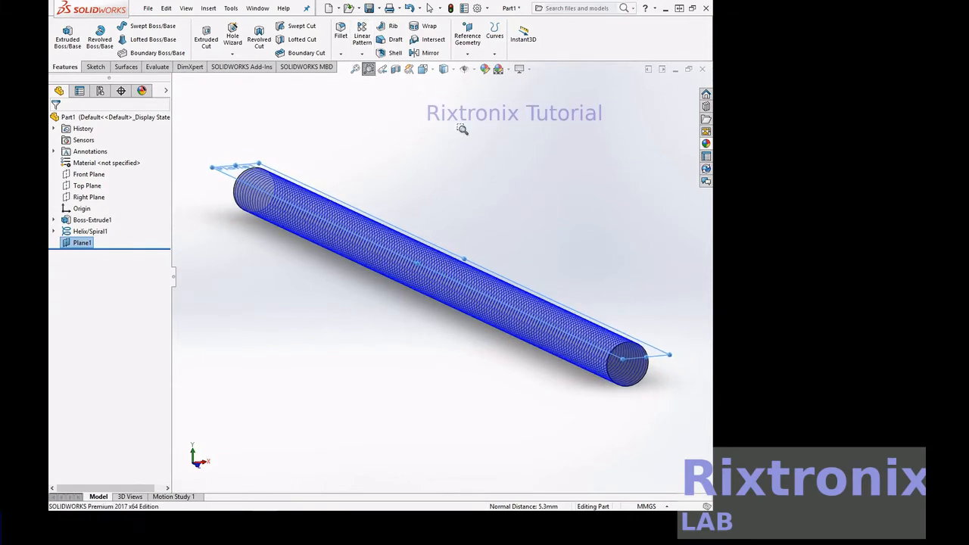
# - Inspect the Front Plane, the new reference plane and the helix turns around the rod's starting end
pyautogui.click(87, 175)
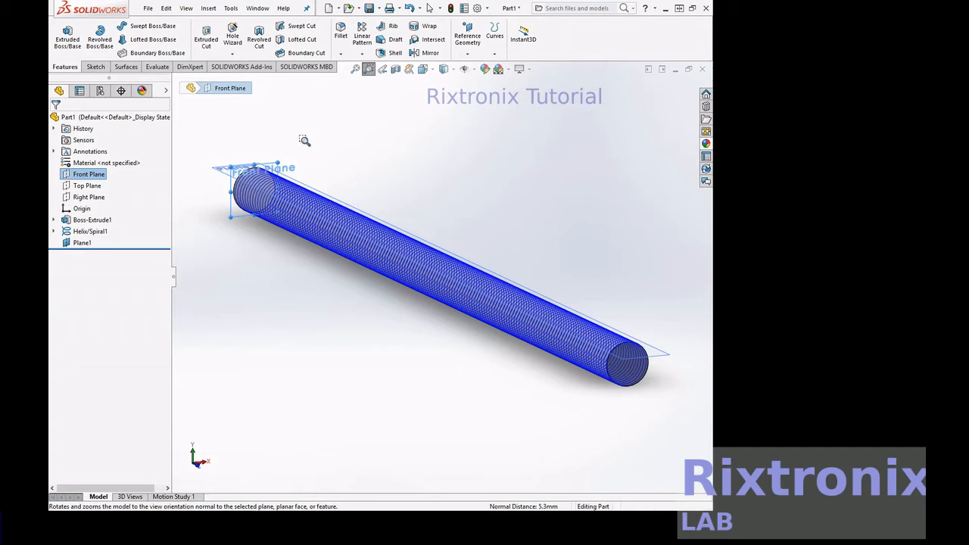
pyautogui.moveTo(217, 151); pyautogui.dragTo(266, 169)
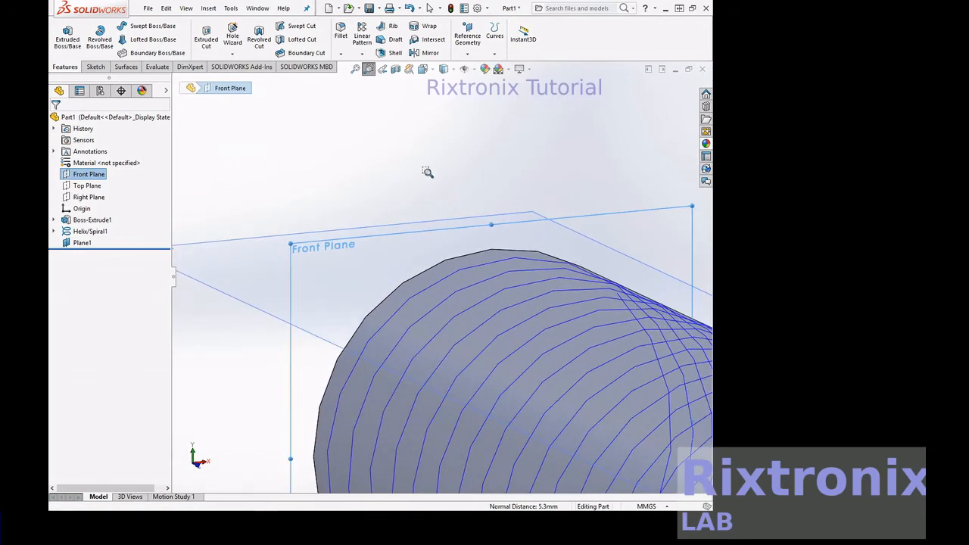
pyautogui.press('Escape')
pyautogui.rightClick(501, 154)
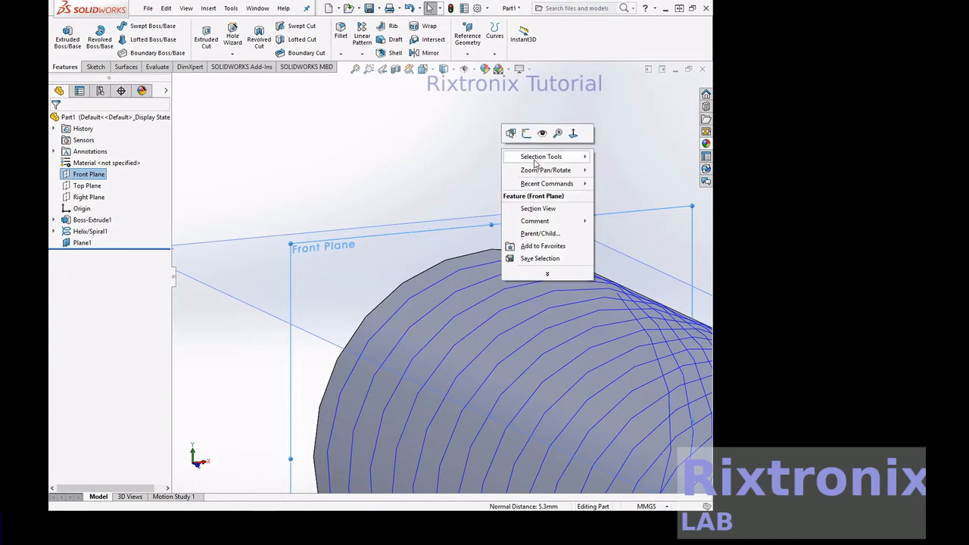
pyautogui.moveTo(546, 171)
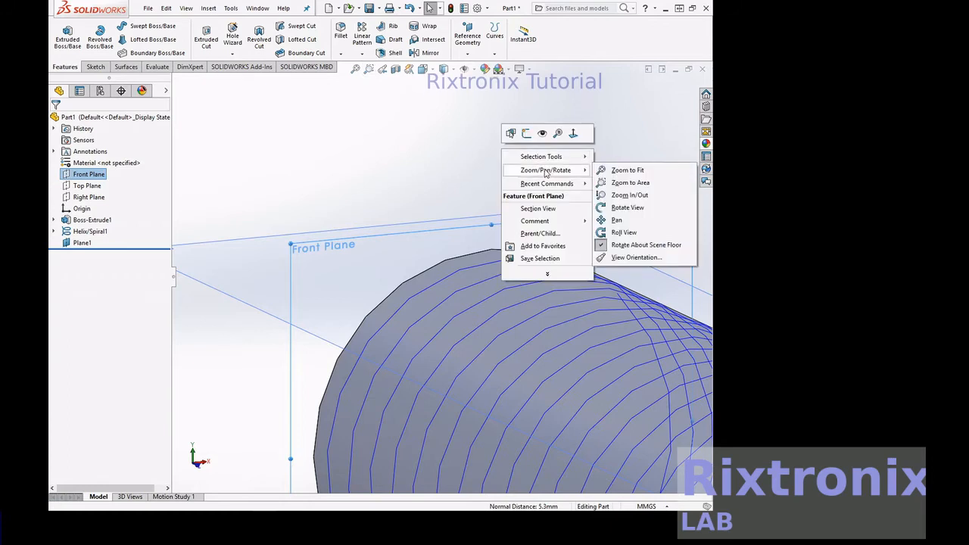
pyautogui.click(671, 207)
pyautogui.moveTo(670, 201); pyautogui.dragTo(675, 207)
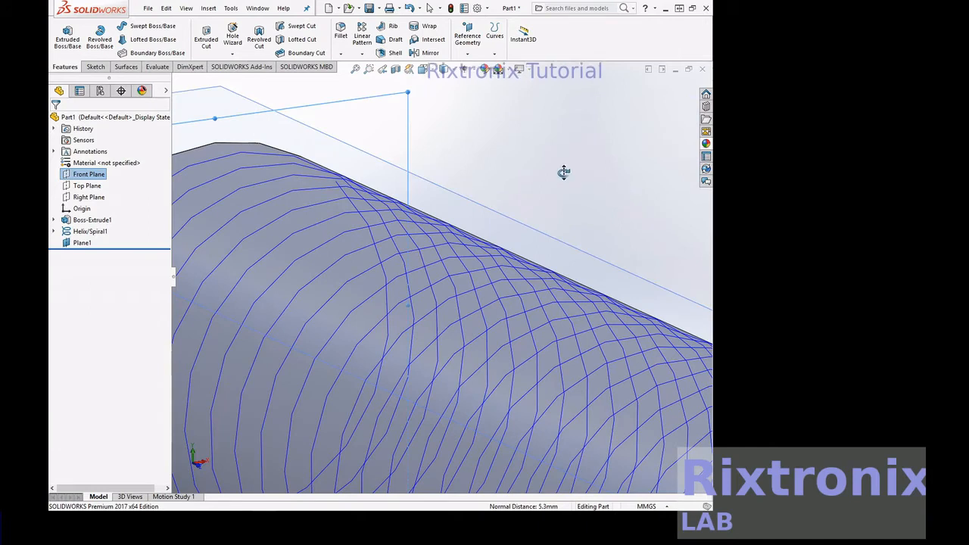
pyautogui.press('Escape')
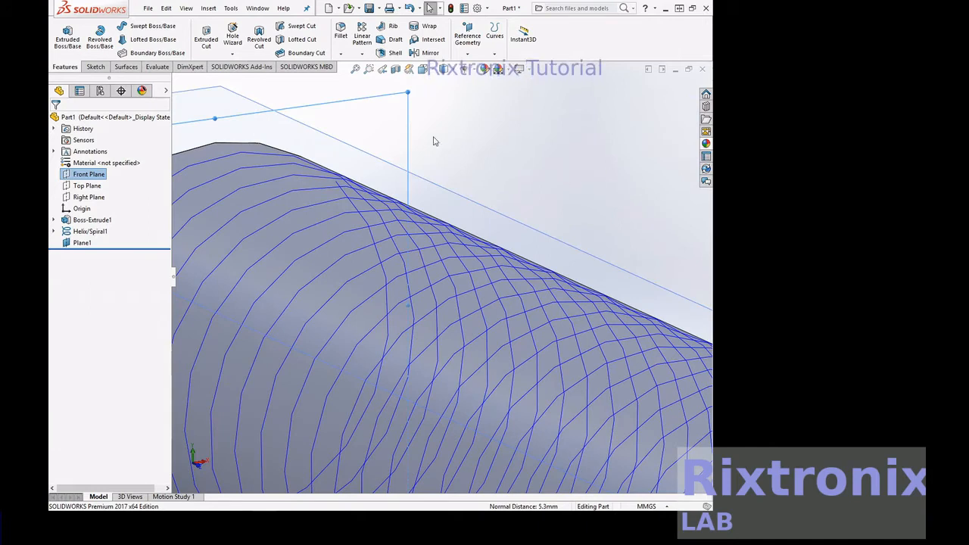
pyautogui.click(391, 137)
# - Select the new reference plane, view it square-on, and examine the helix's start at the rod's end, including from an angle
pyautogui.click(81, 242)
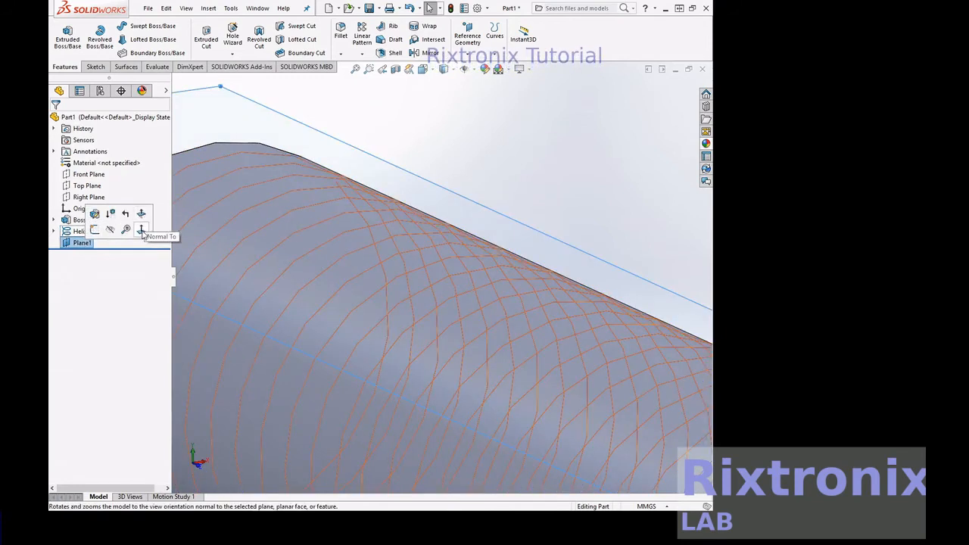
pyautogui.click(141, 231)
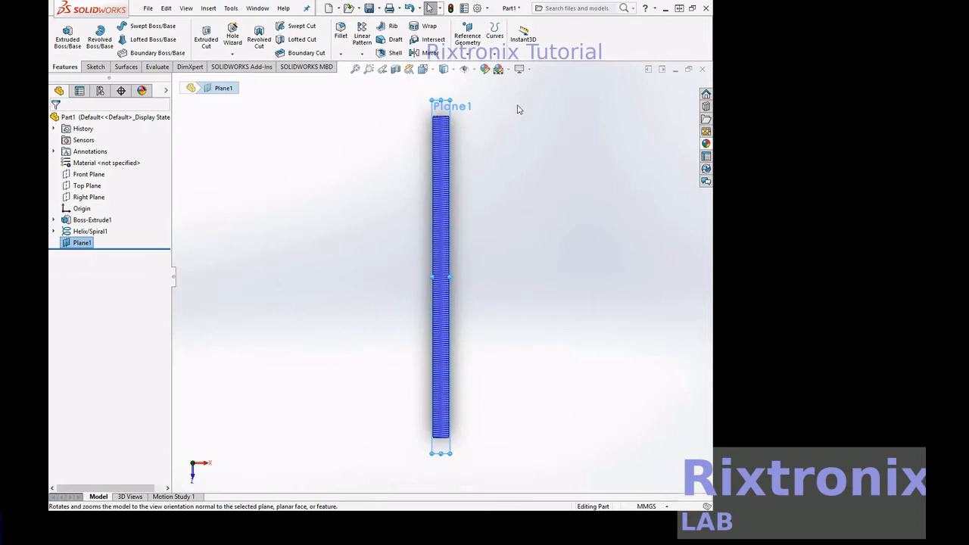
pyautogui.scroll(3, 501, 129)
pyautogui.scroll(-8, 501, 129)
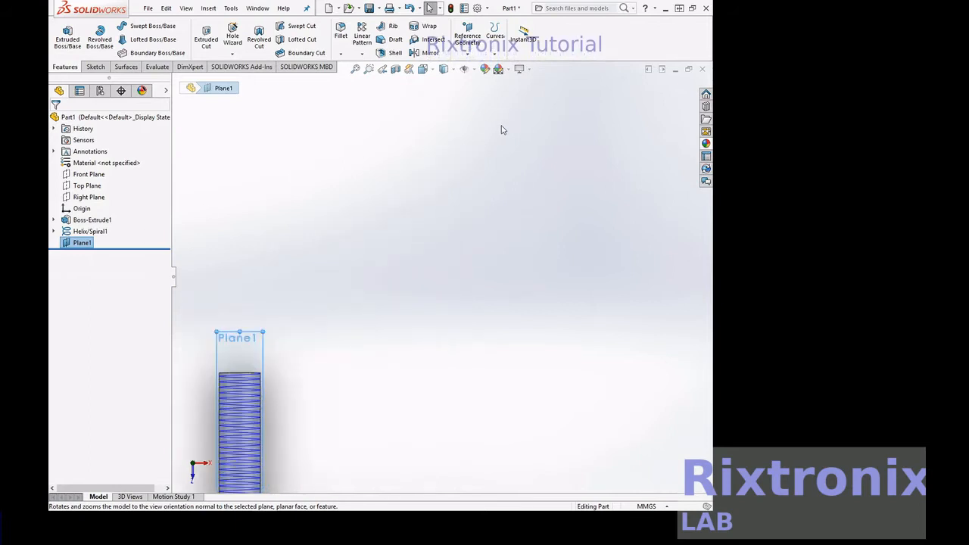
pyautogui.scroll(-1, 501, 130)
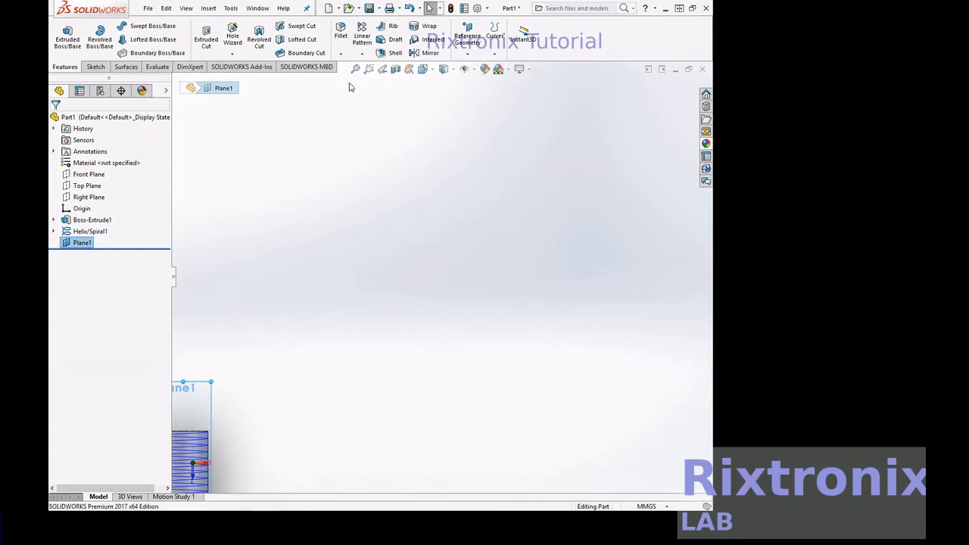
pyautogui.rightClick(333, 119)
pyautogui.moveTo(381, 179)
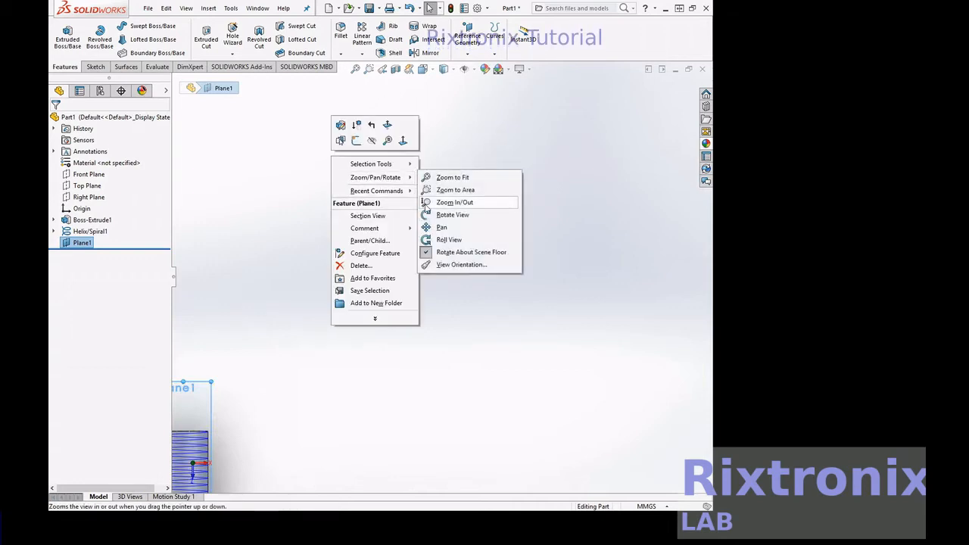
pyautogui.click(445, 230)
pyautogui.moveTo(278, 351); pyautogui.dragTo(512, 119)
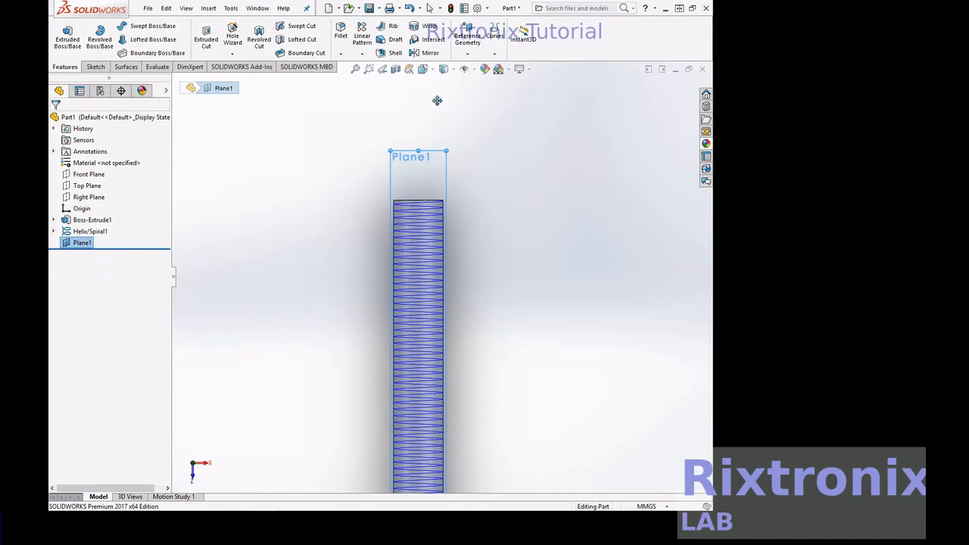
pyautogui.click(368, 69)
pyautogui.moveTo(427, 176); pyautogui.dragTo(484, 219)
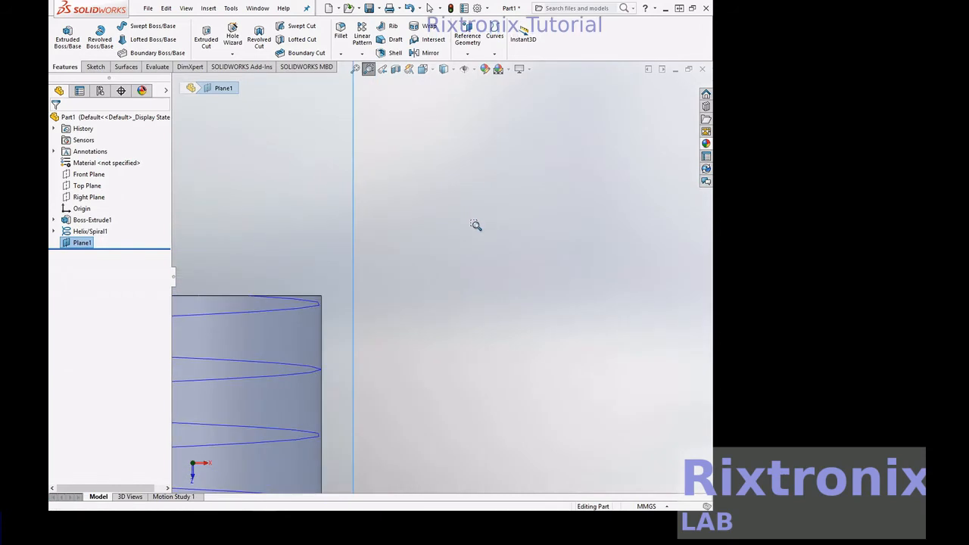
pyautogui.rightClick(477, 224)
pyautogui.click(507, 296)
pyautogui.moveTo(515, 284); pyautogui.dragTo(336, 253)
pyautogui.press('Escape')
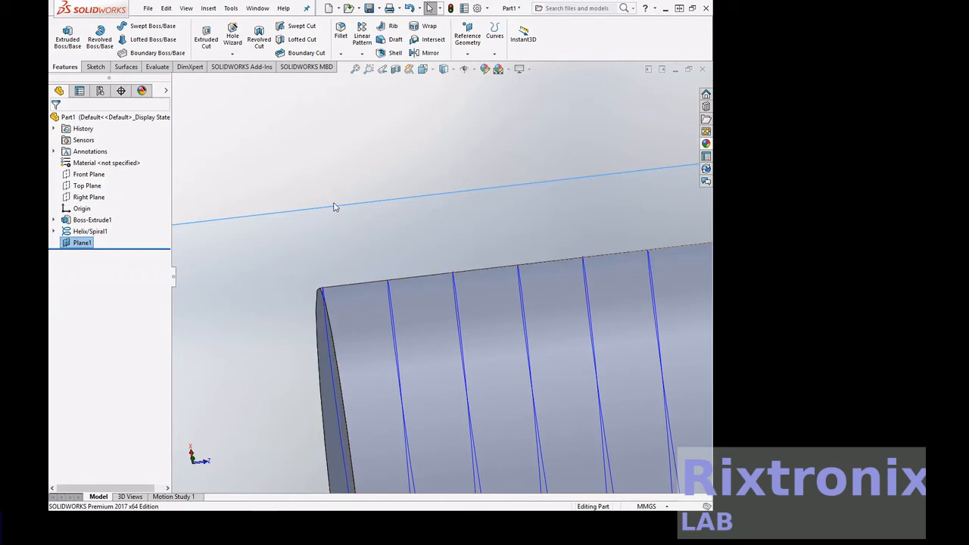
# - Start a sketch on the new reference plane with the Line tool, leaving the sketch open without drawing a line
pyautogui.click(94, 67)
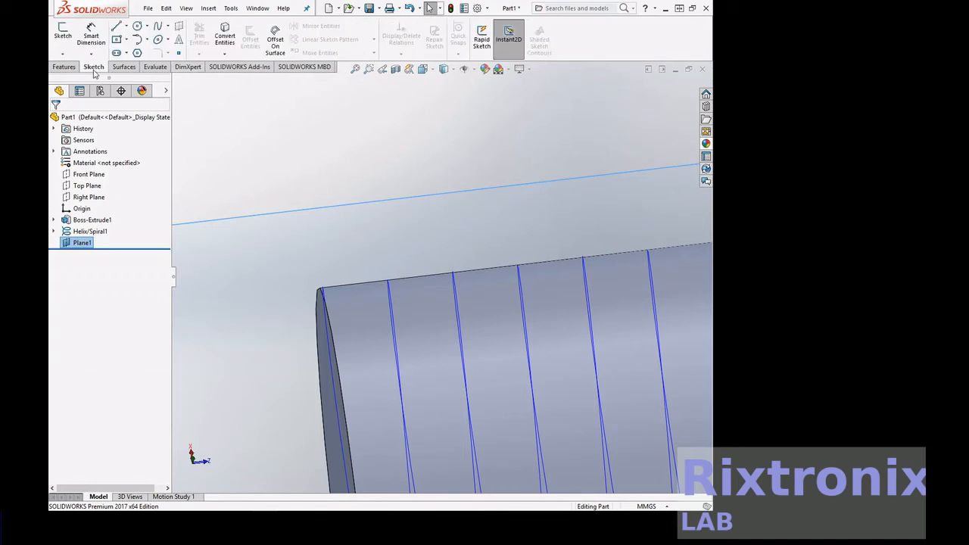
pyautogui.click(117, 27)
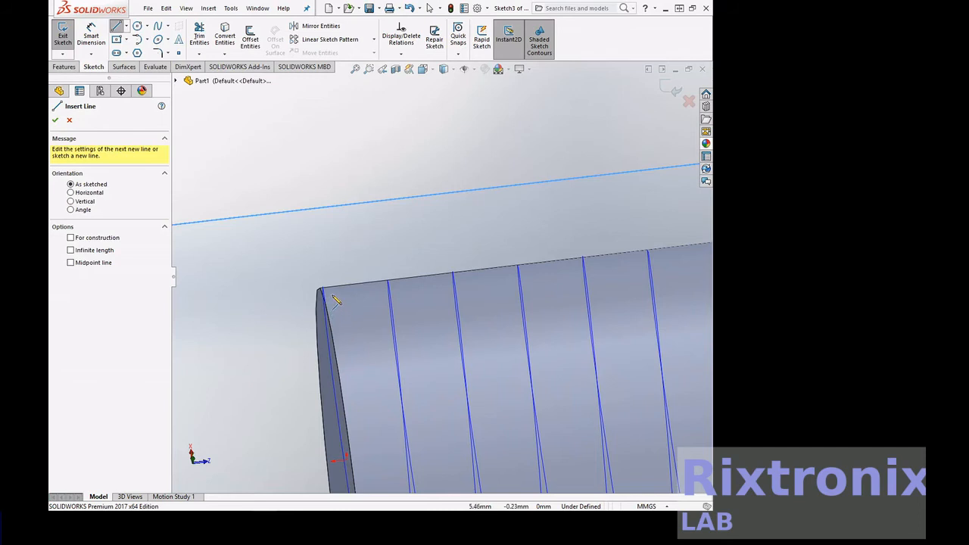
pyautogui.press('Escape')
pyautogui.click(342, 242)
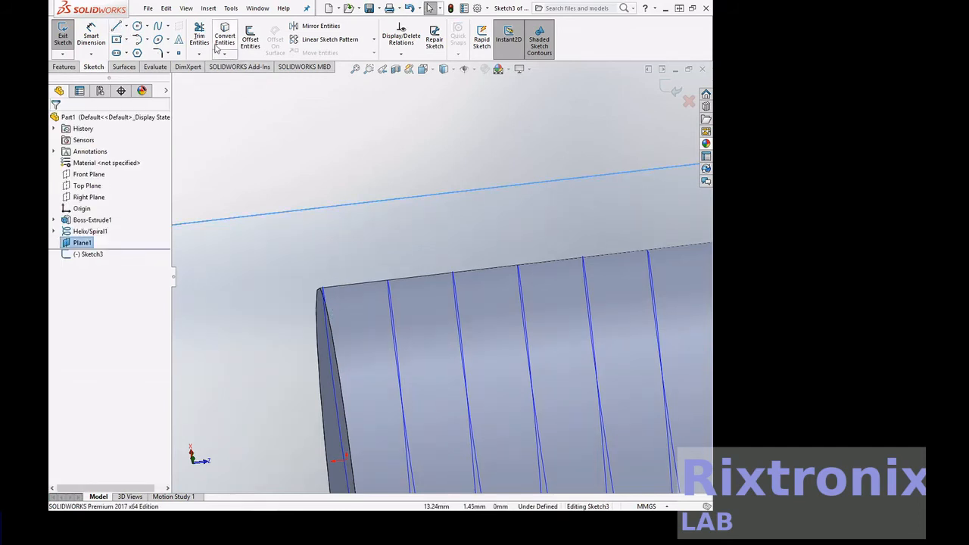
pyautogui.click(117, 28)
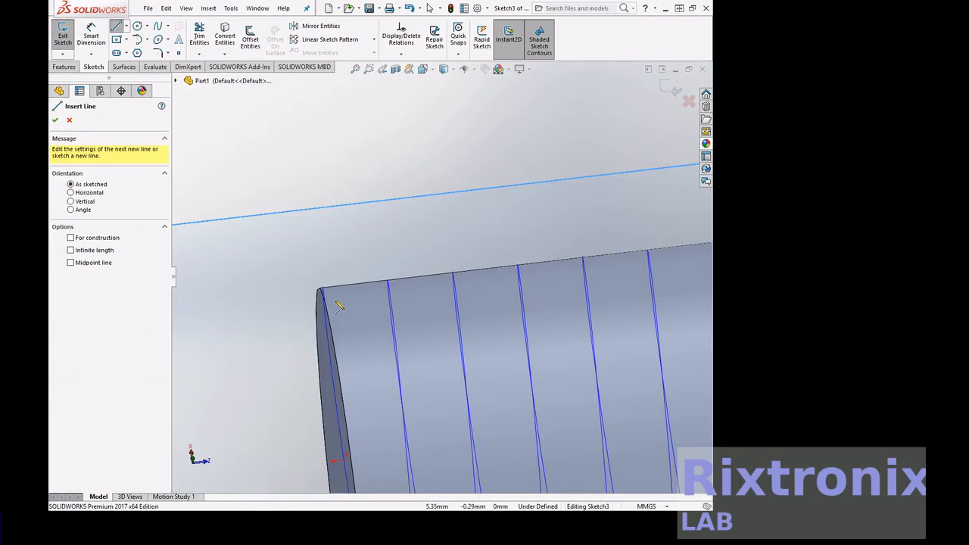
pyautogui.click(334, 300)
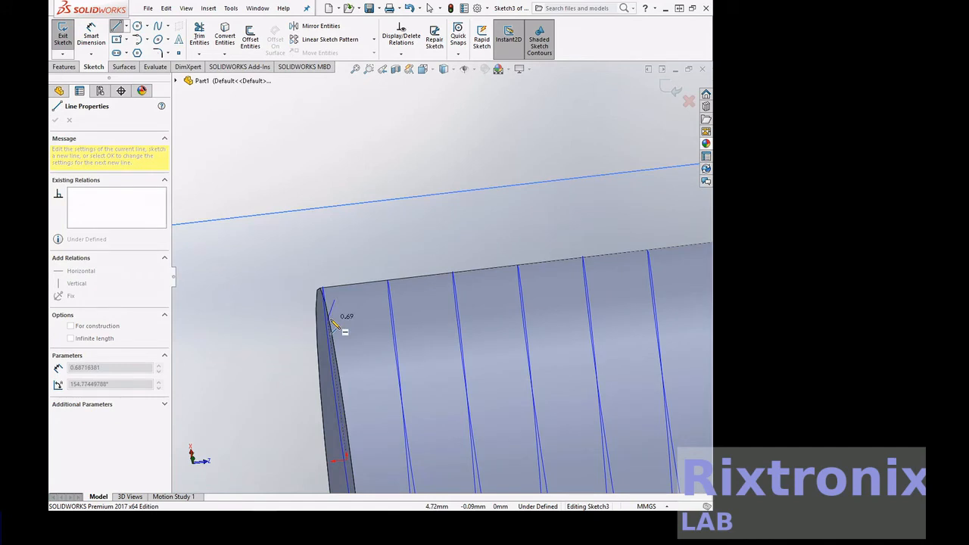
pyautogui.press('Escape')
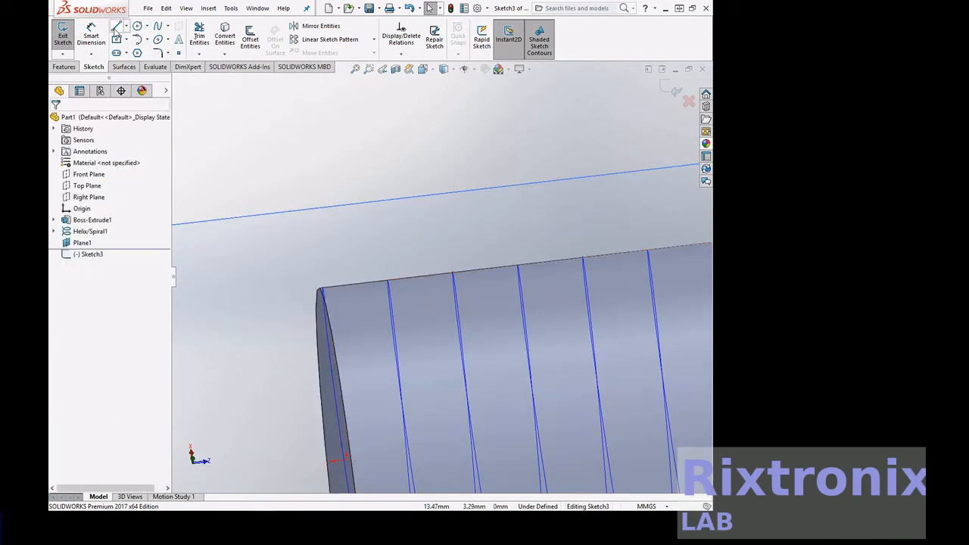
# - Sketch a closed triangle with sides about 0.82, 0.69 and 0.89 mm beside the helix's start and finish the sketch
pyautogui.click(117, 30)
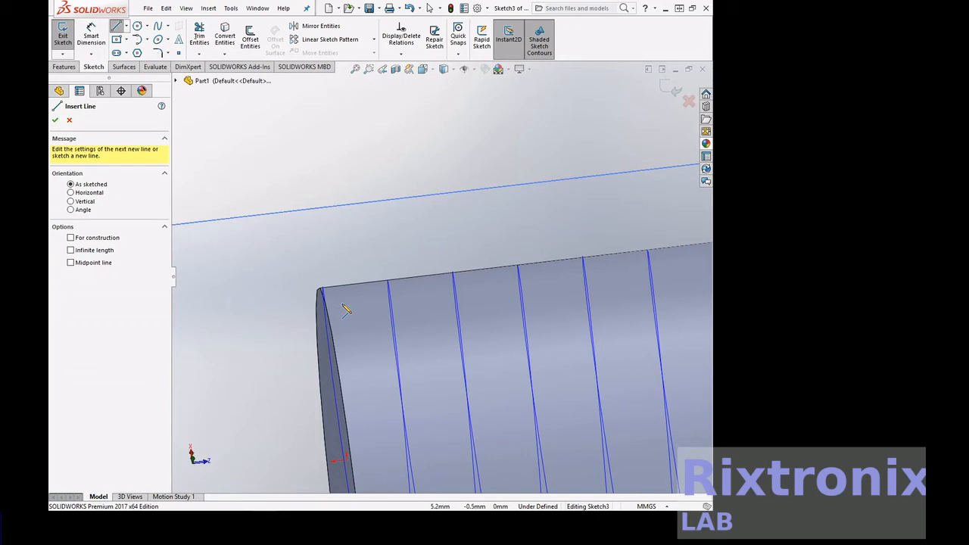
pyautogui.click(342, 306)
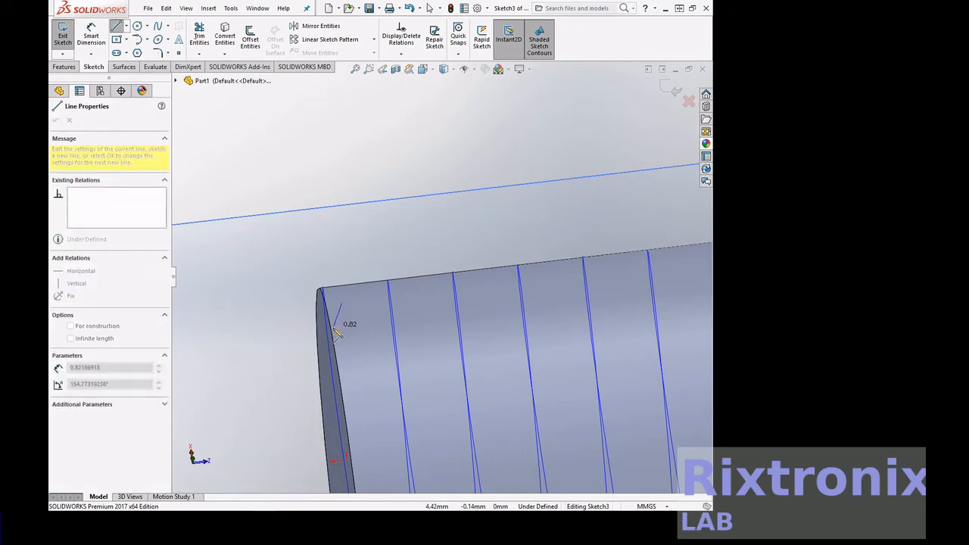
pyautogui.click(332, 328)
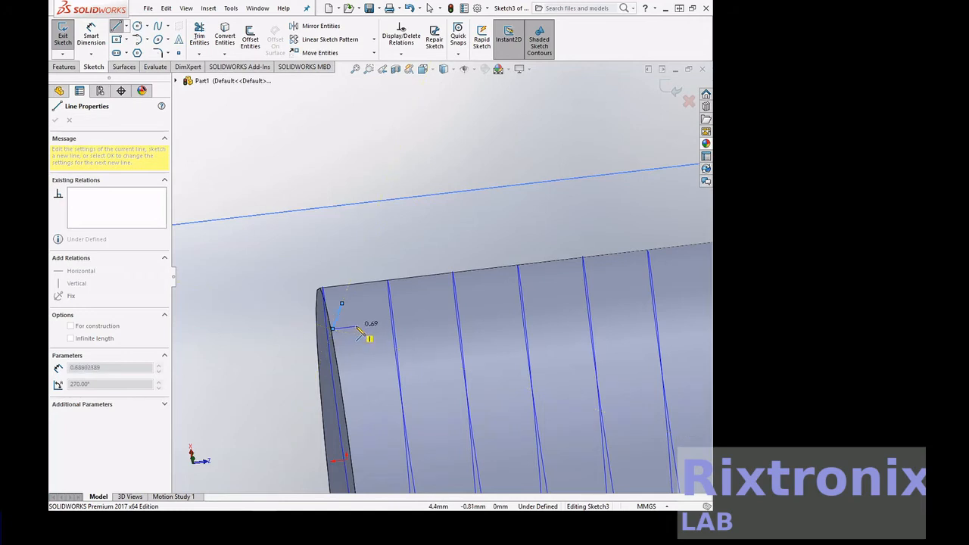
pyautogui.click(342, 304)
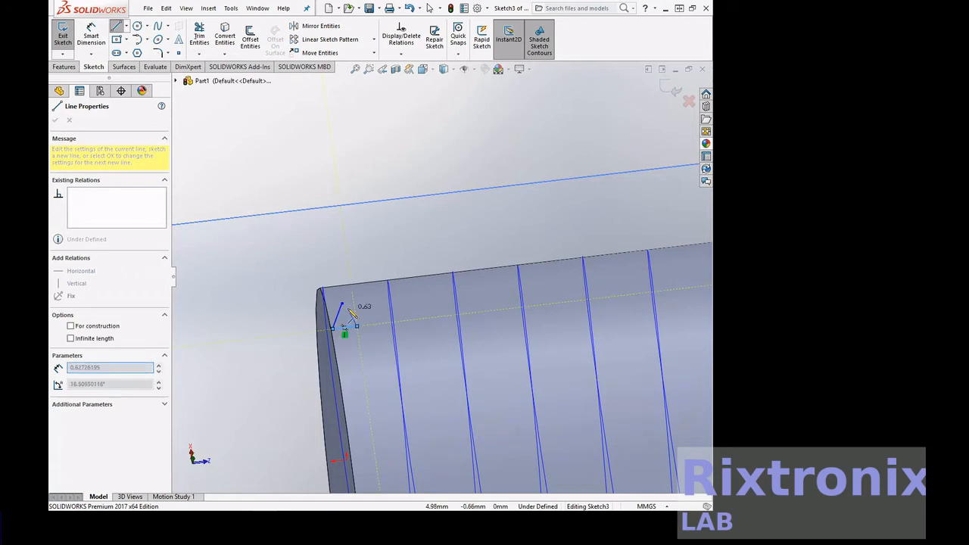
pyautogui.doubleClick(357, 317)
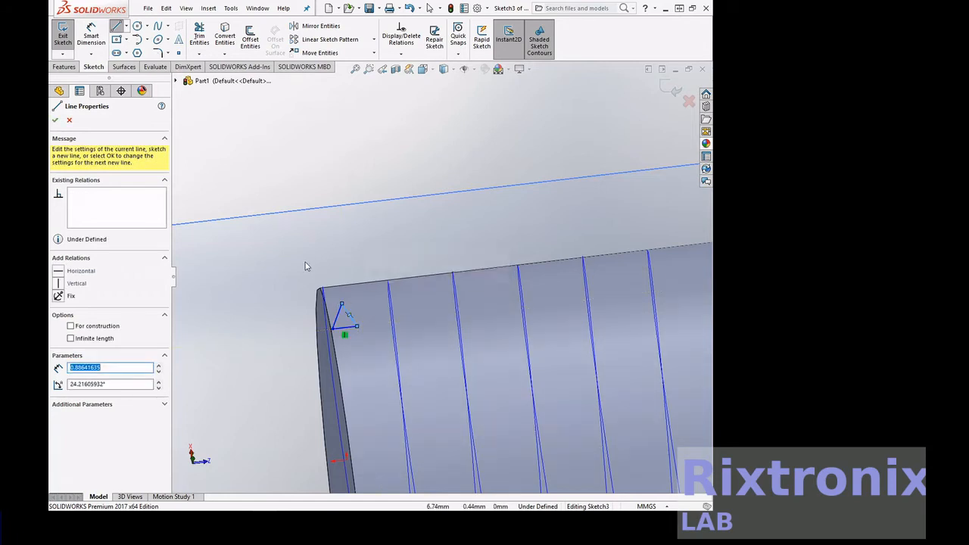
pyautogui.press('Escape')
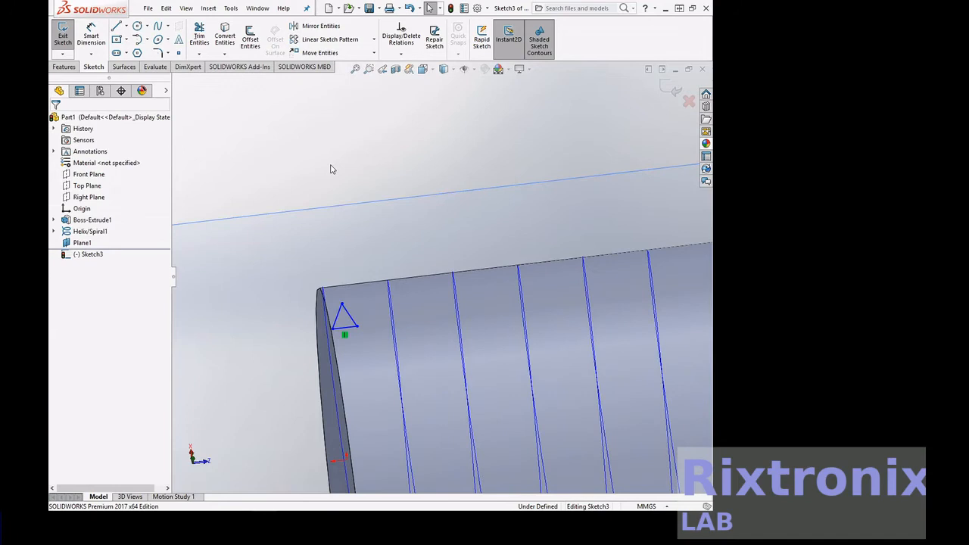
pyautogui.click(62, 36)
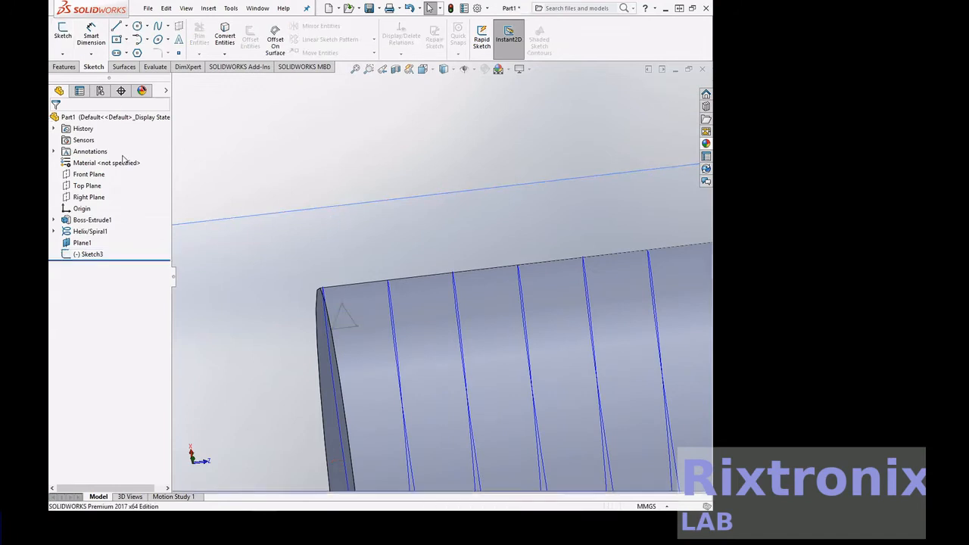
# - Create a Swept Boss/Base with the triangular sketch as profile and Helix/Spiral1 as path, checking the preview at the rod's end
pyautogui.click(90, 253)
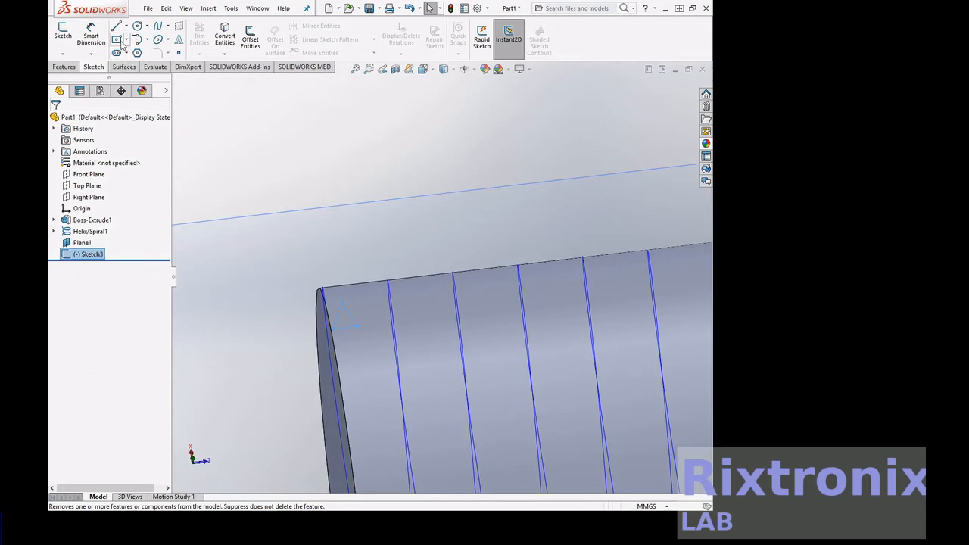
pyautogui.click(67, 68)
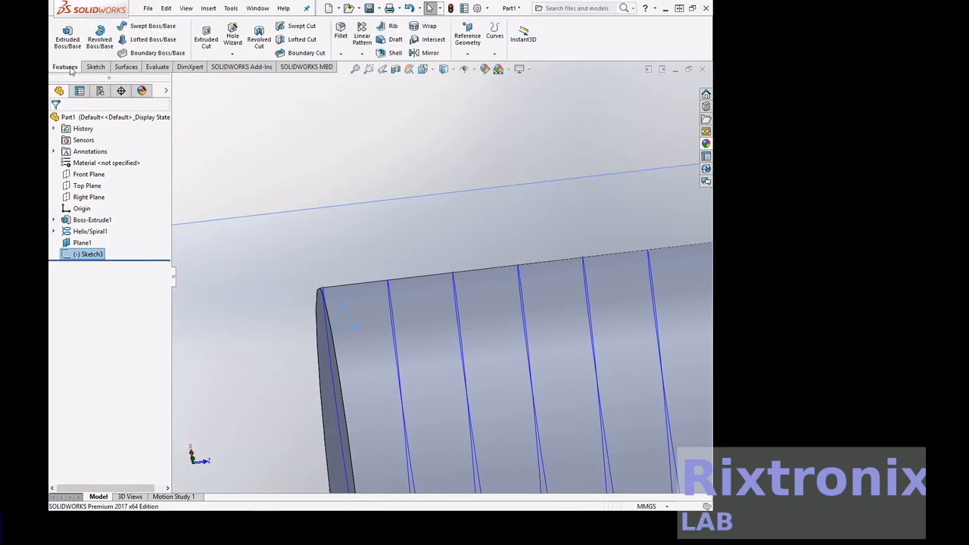
pyautogui.click(128, 27)
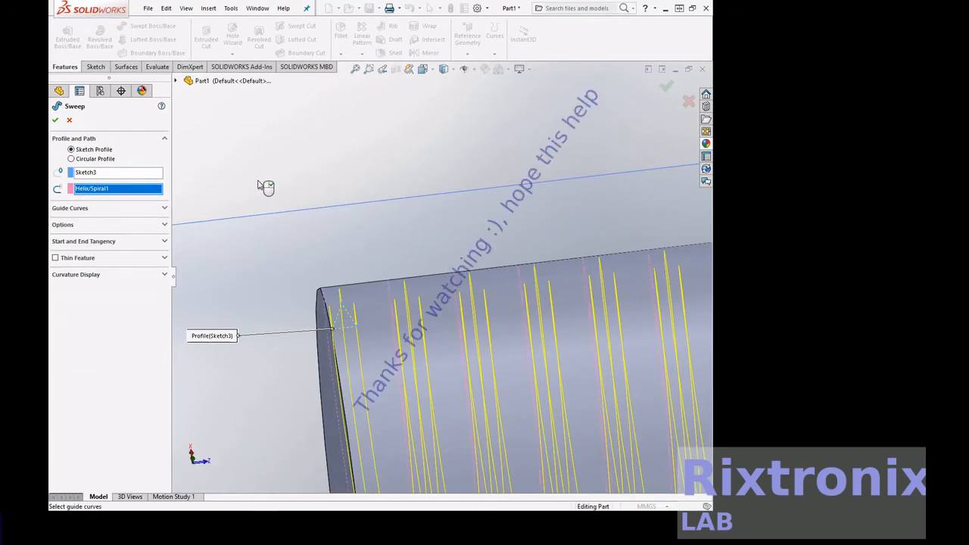
pyautogui.click(355, 69)
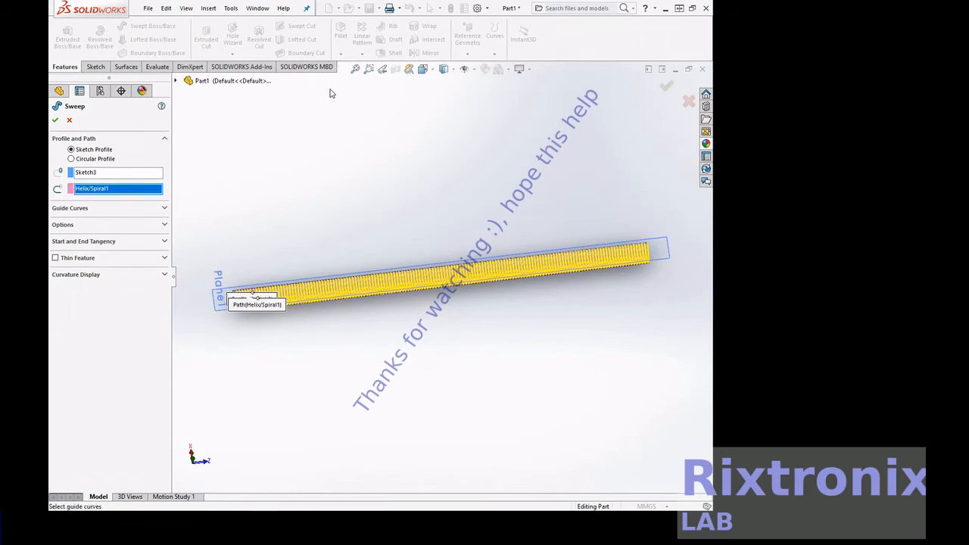
pyautogui.click(369, 69)
pyautogui.moveTo(201, 260); pyautogui.dragTo(302, 352)
pyautogui.moveTo(333, 177); pyautogui.dragTo(439, 367)
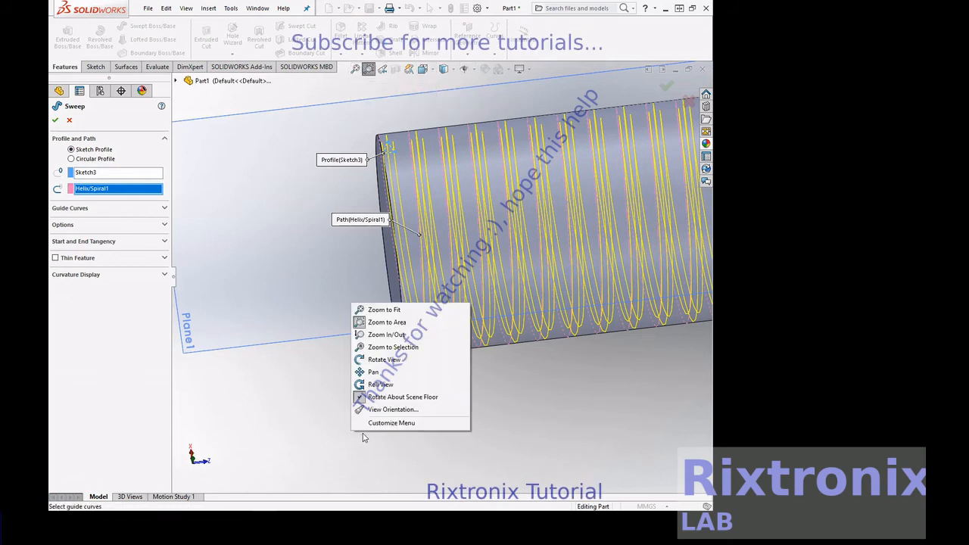
pyautogui.click(384, 359)
pyautogui.moveTo(418, 421); pyautogui.dragTo(532, 402)
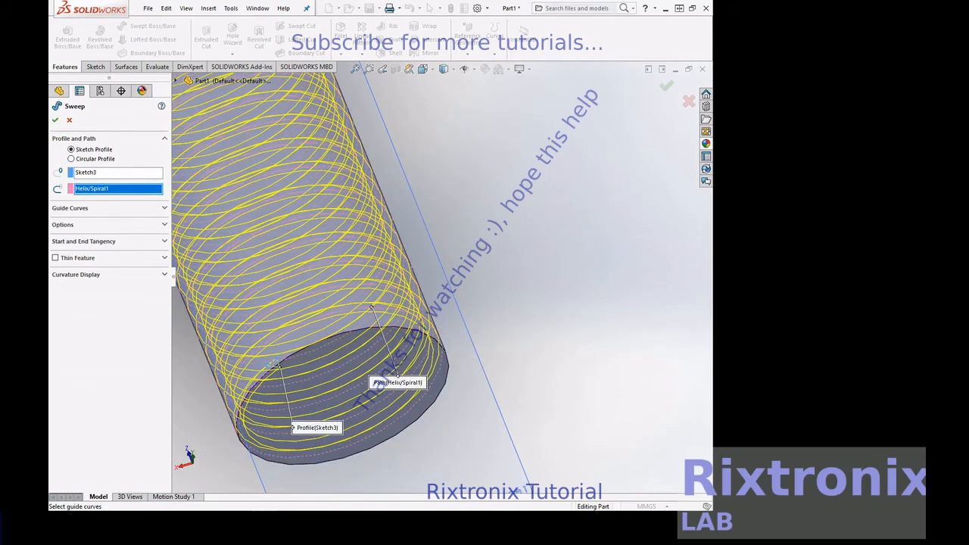
pyautogui.click(55, 119)
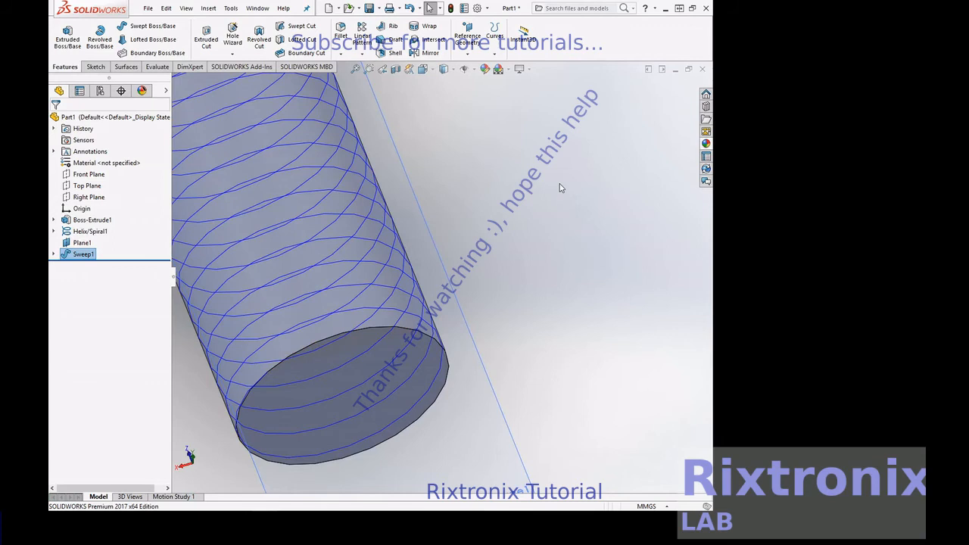
# - List the sketch contained in the new sweep and examine the helical turns around the rod's end
pyautogui.click(53, 254)
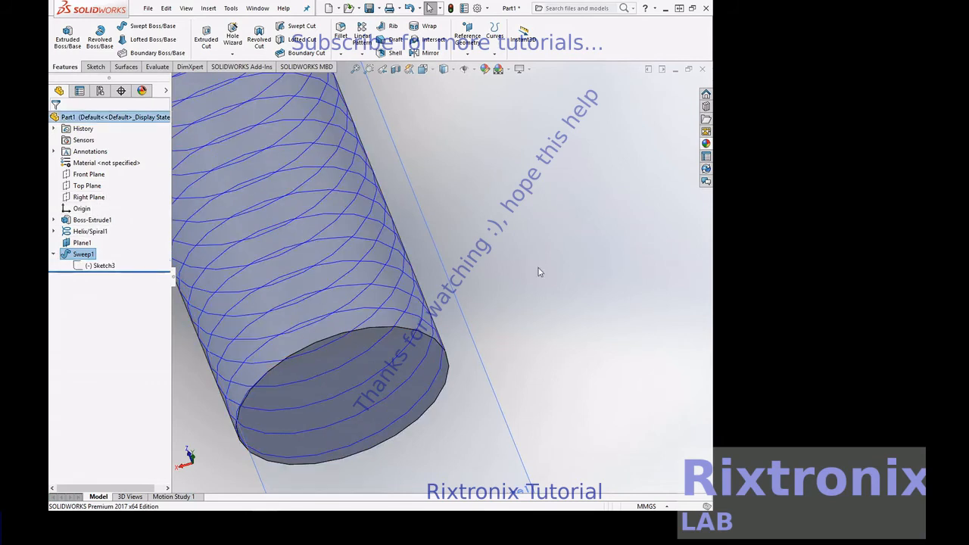
pyautogui.scroll(2, 539, 271)
pyautogui.scroll(-5, 539, 272)
pyautogui.scroll(1, 539, 272)
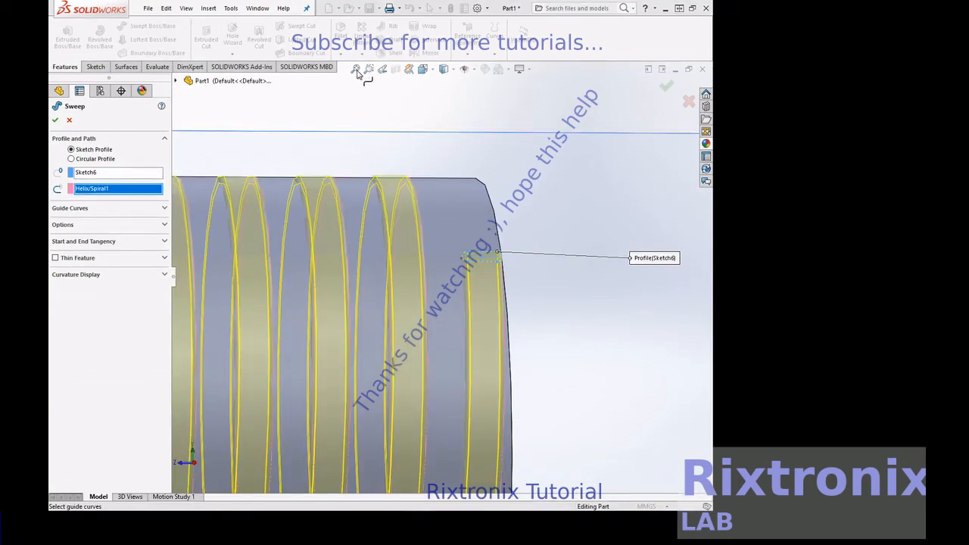
# - Sweep the Sketch6 profile along Helix/Spiral1, checking the preview over the rod's full length
pyautogui.click(55, 120)
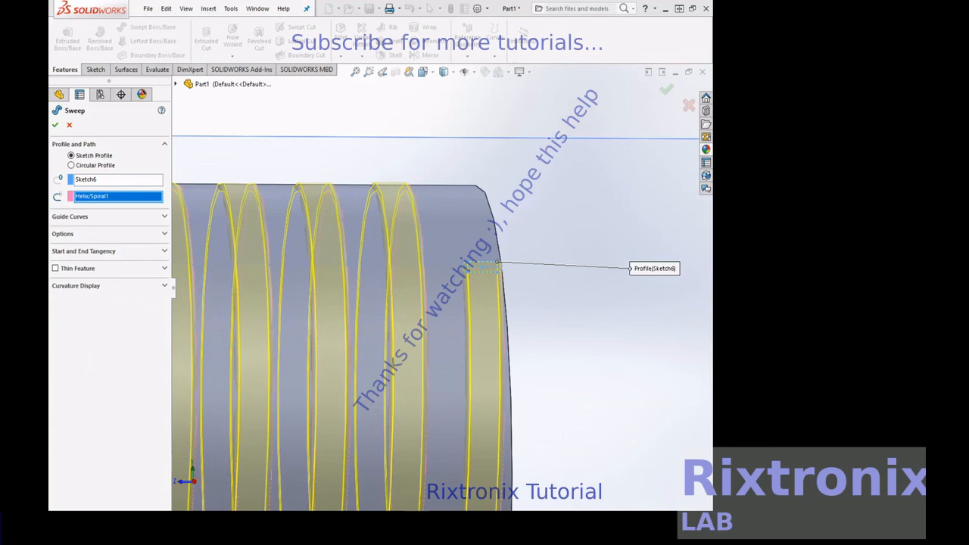
pyautogui.press('f')
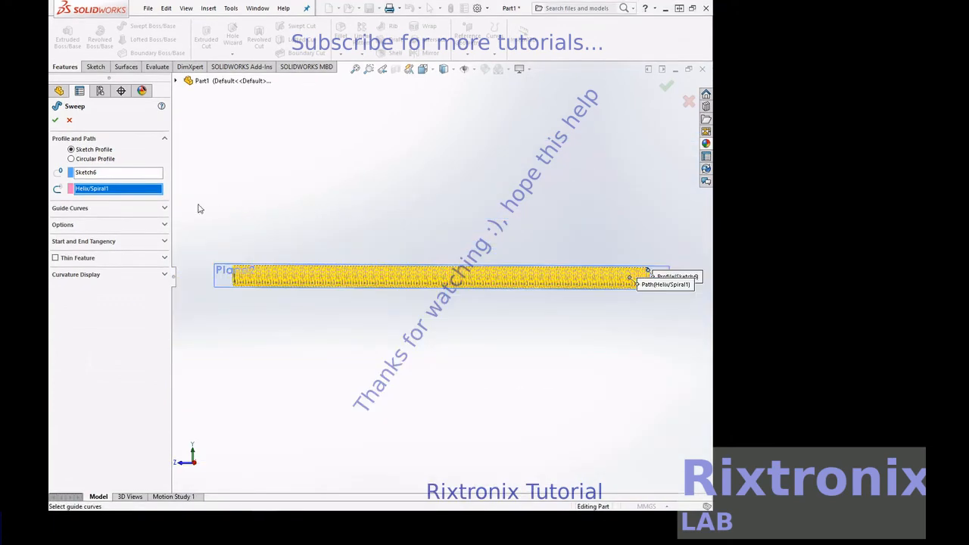